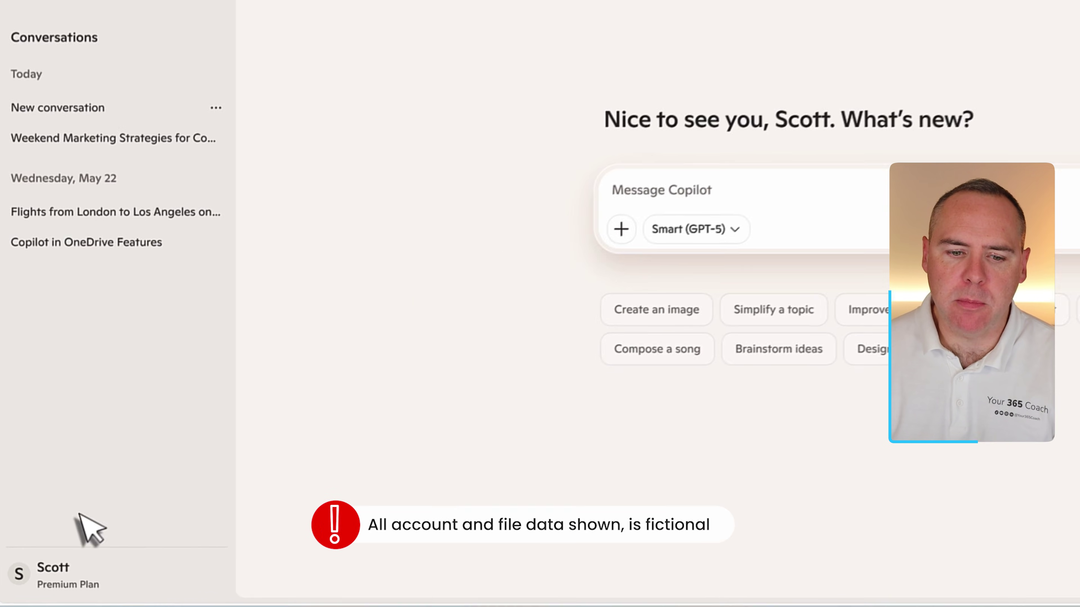
Check the account settings menu, then switch to the 'Chat | M365 Copilot' browser tab
{"action": "left_click", "coordinate": [43, 579]}
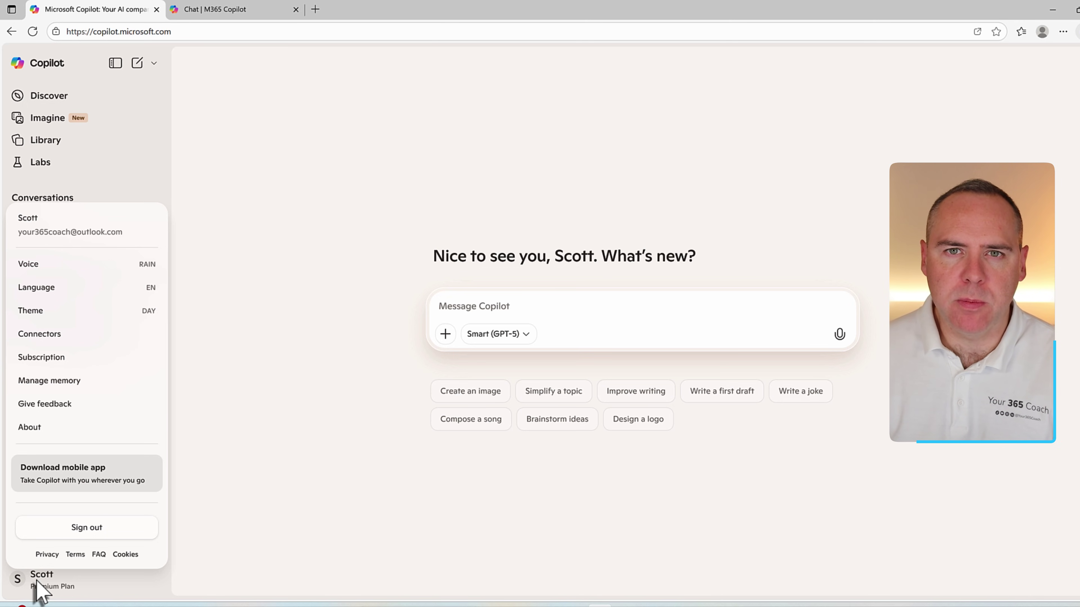
{"action": "left_click", "coordinate": [343, 332]}
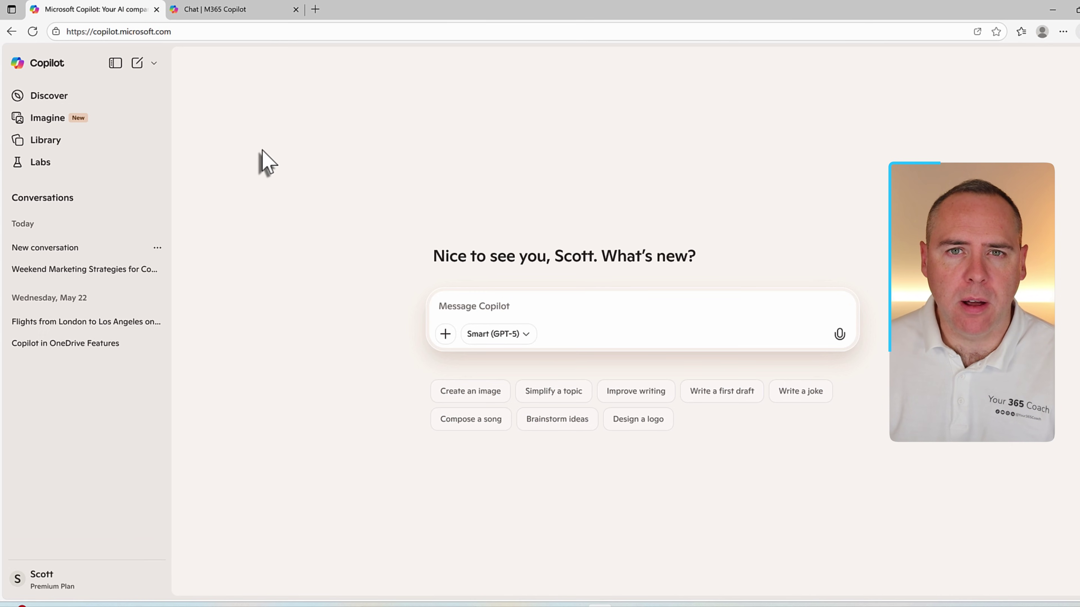
{"action": "left_click", "coordinate": [249, 9]}
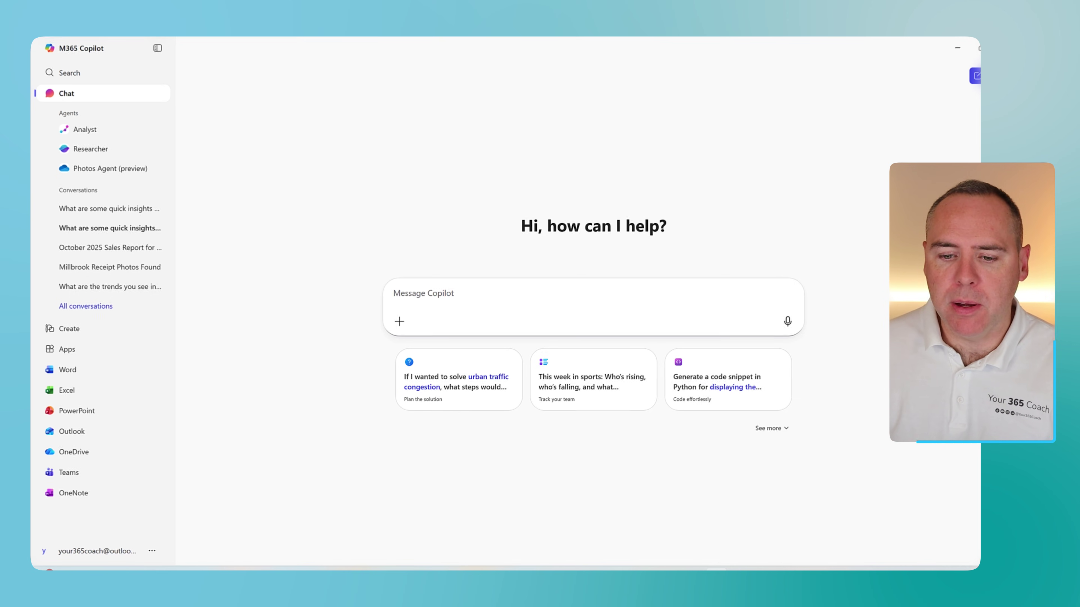
{"action": "key", "text": "super"}
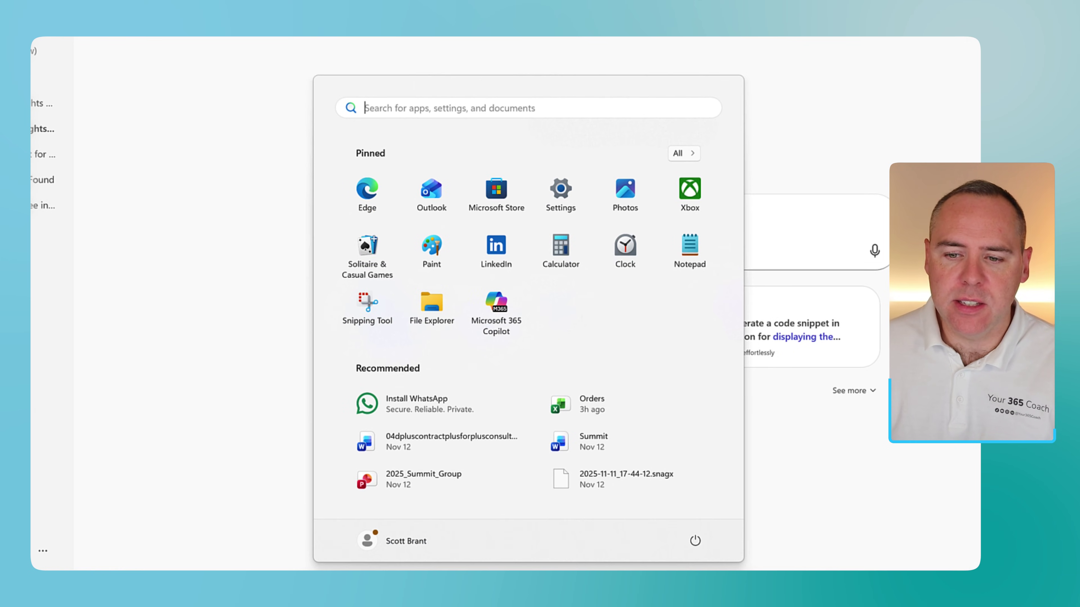
{"action": "type", "text": "Copilot"}
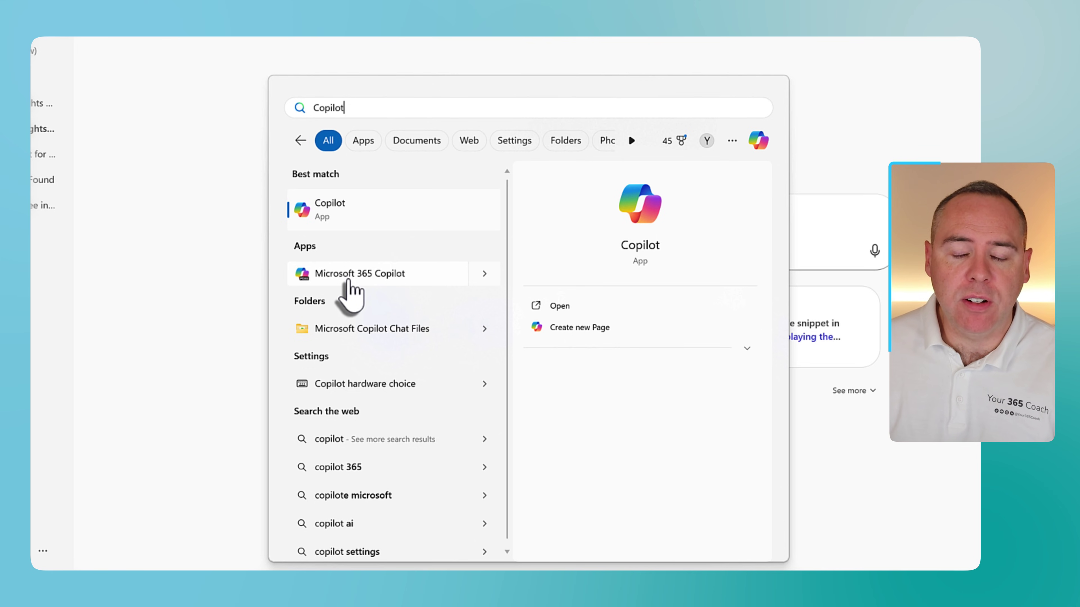
{"action": "right_click", "coordinate": [350, 282]}
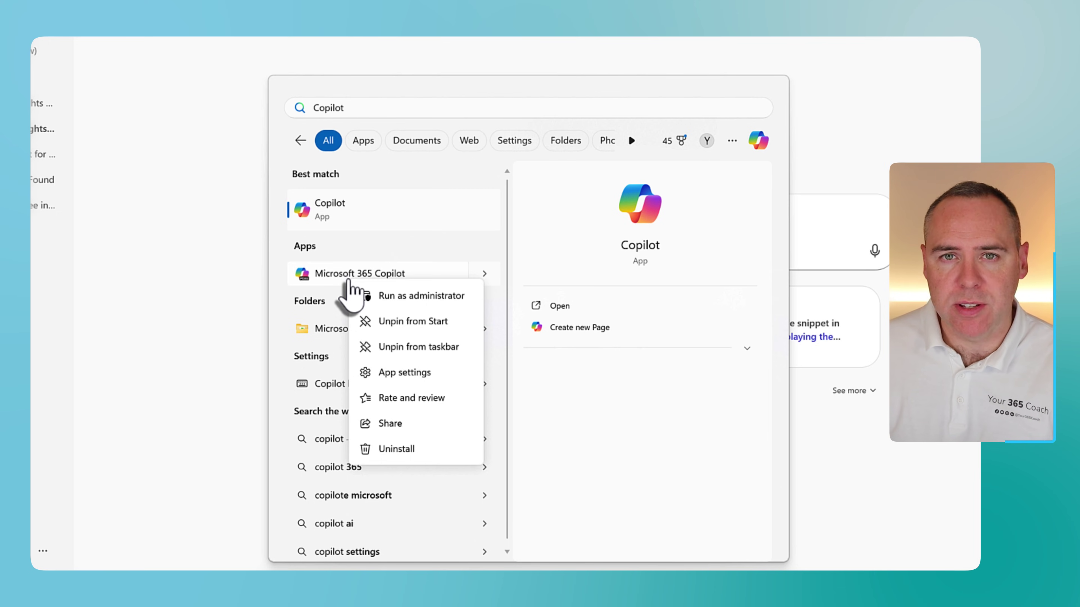
{"action": "left_click", "coordinate": [222, 287]}
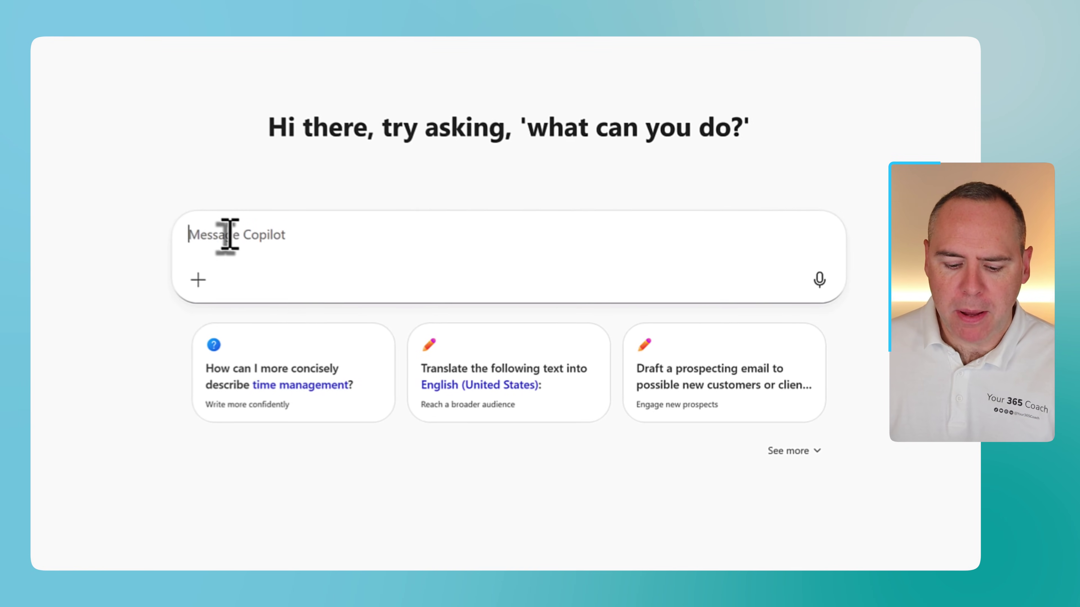
Send the prepared prompt asking for ranked weekend marketing ideas for the City of London coffee shop
{"action": "type", "text": "I run a Coffee Shop in the City of London, and we need some help with some ideas to improve footfall within our shop on the weekends. I would like you to generate some marketing ideas and then provide an insight into them and some possible actions to achieve them and order them based on the probability of success."}
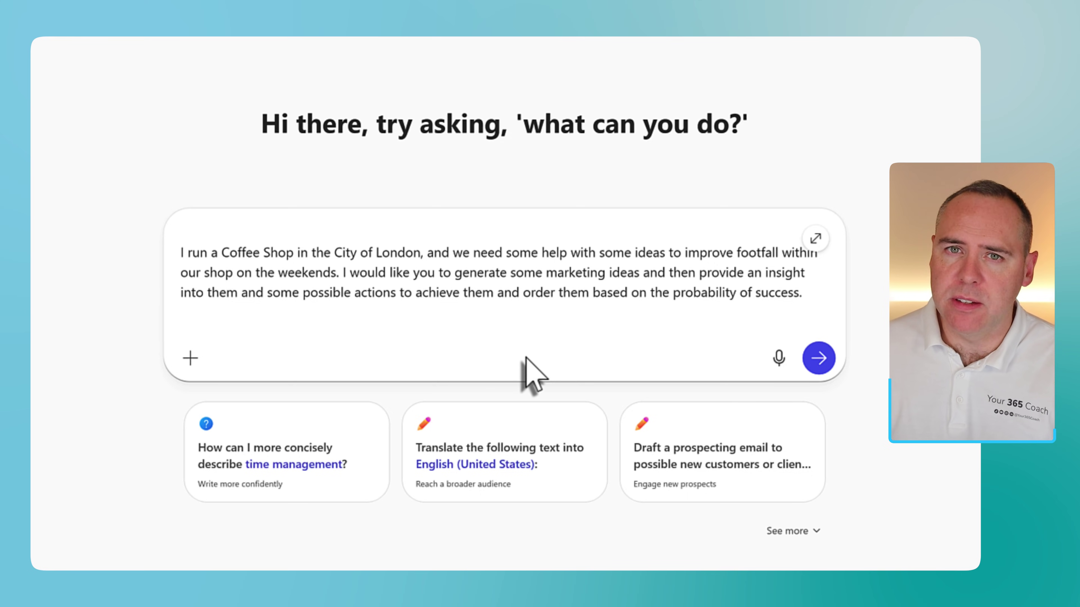
{"action": "left_click", "coordinate": [818, 357]}
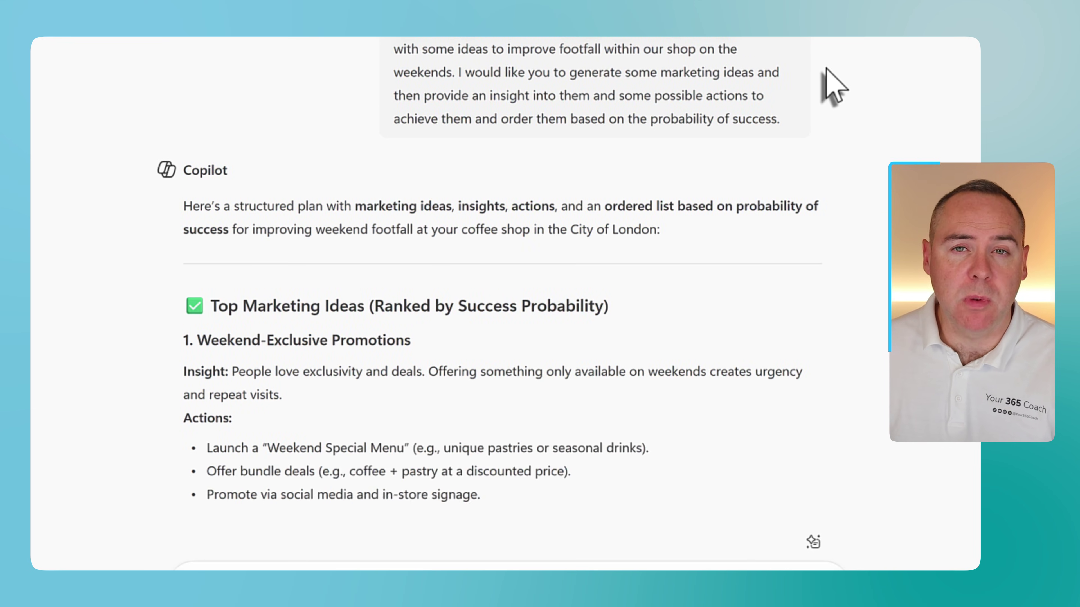
{"action": "scroll", "coordinate": [223, 238], "scroll_direction": "down", "scroll_amount": 4}
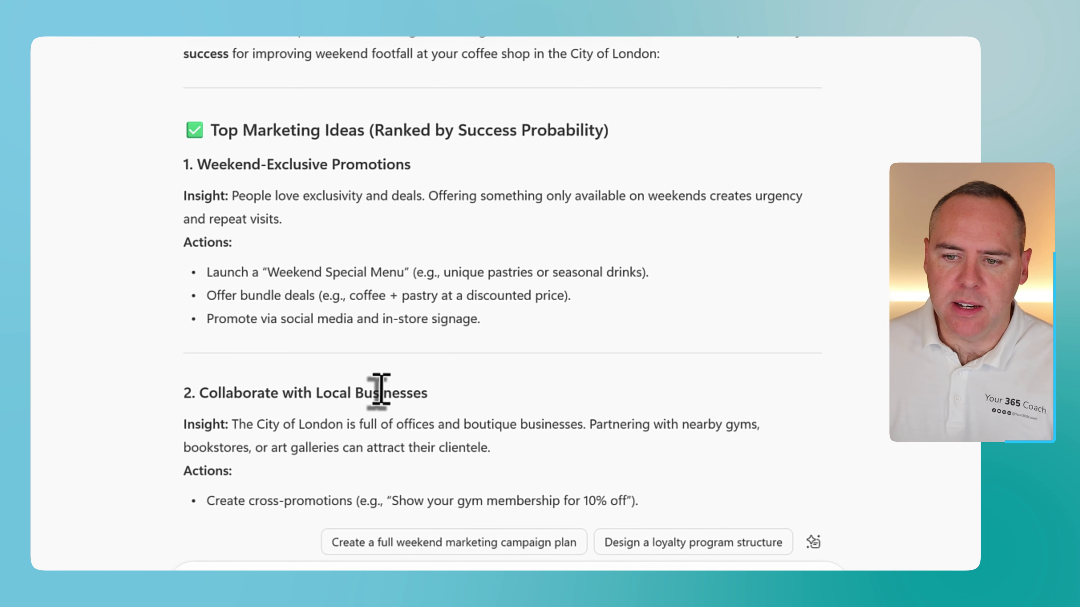
{"action": "scroll", "coordinate": [378, 388], "scroll_direction": "down", "scroll_amount": 5}
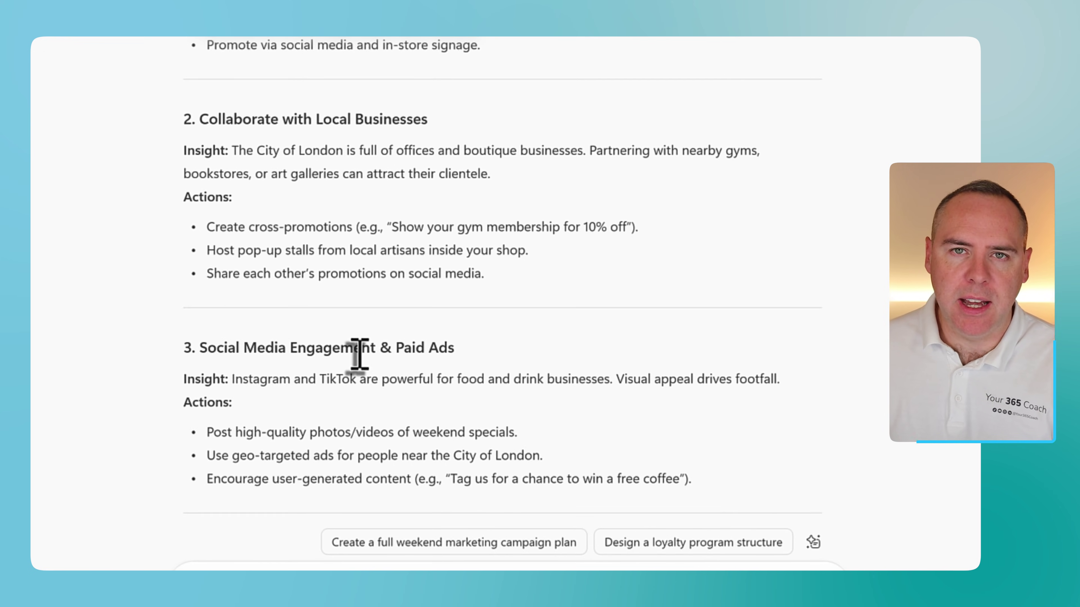
{"action": "scroll", "coordinate": [359, 355], "scroll_direction": "down", "scroll_amount": 20}
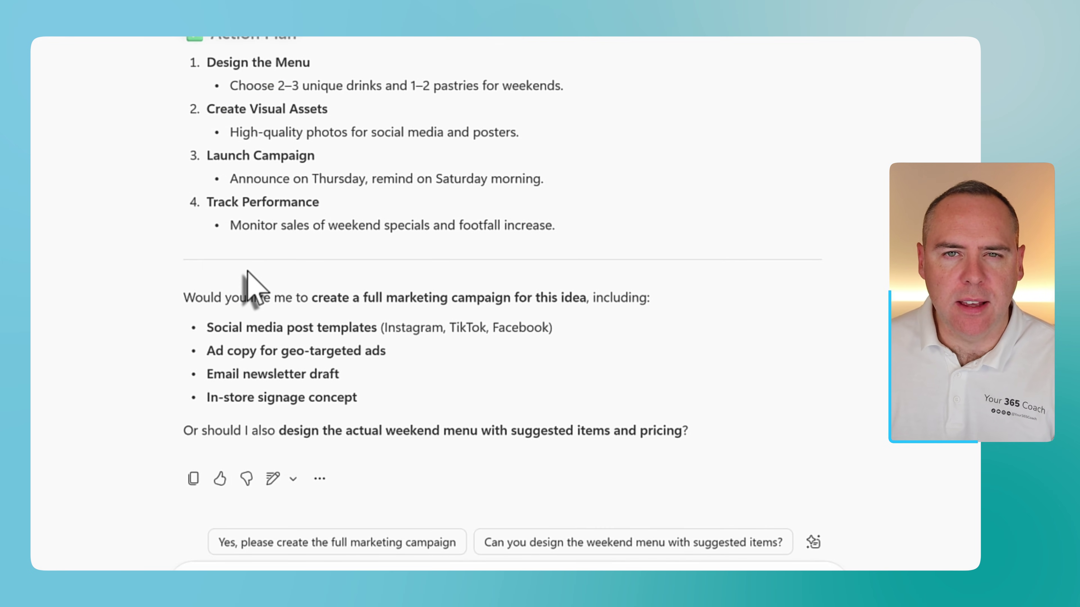
{"action": "scroll", "coordinate": [434, 317], "scroll_direction": "up", "scroll_amount": 8}
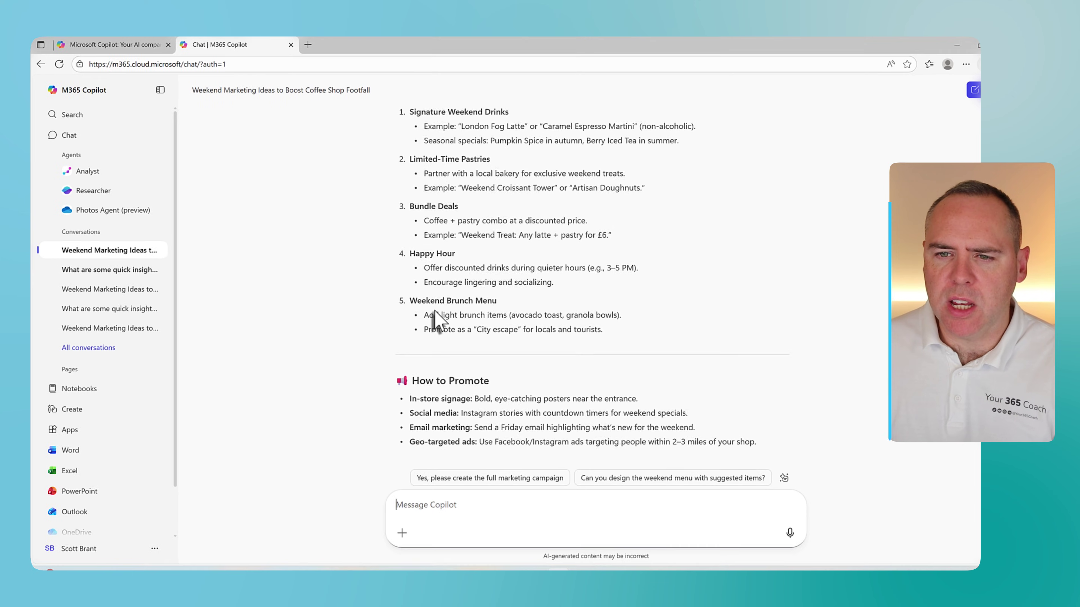
{"action": "scroll", "coordinate": [434, 317], "scroll_direction": "up", "scroll_amount": 2}
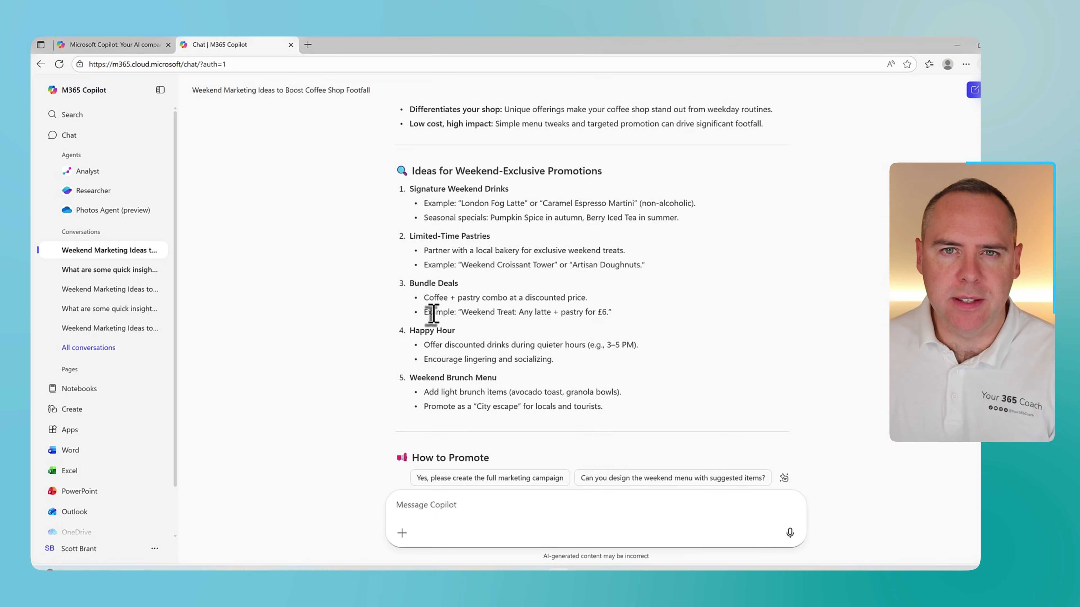
{"action": "scroll", "coordinate": [376, 328], "scroll_direction": "down", "scroll_amount": 10}
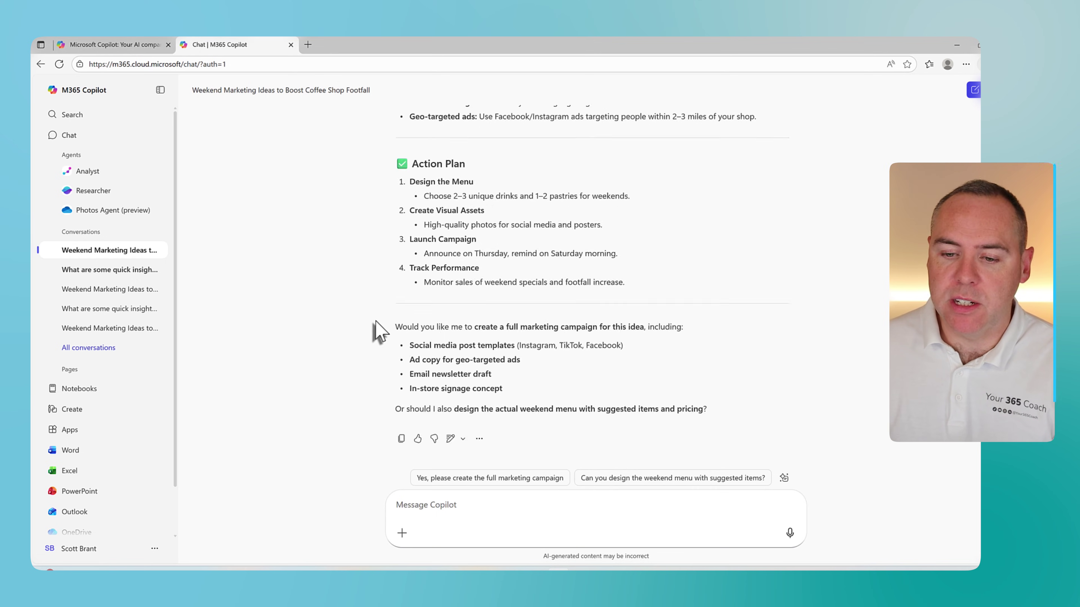
Send the prepared follow-up asking for a December Instagram post promoting the weekend ideas
{"action": "left_click", "coordinate": [466, 502]}
{"action": "type", "text": "Can you now create an Instagram Post, with the relevant Hashtags, which I can use to then promote these ideas for the weekends in December?"}
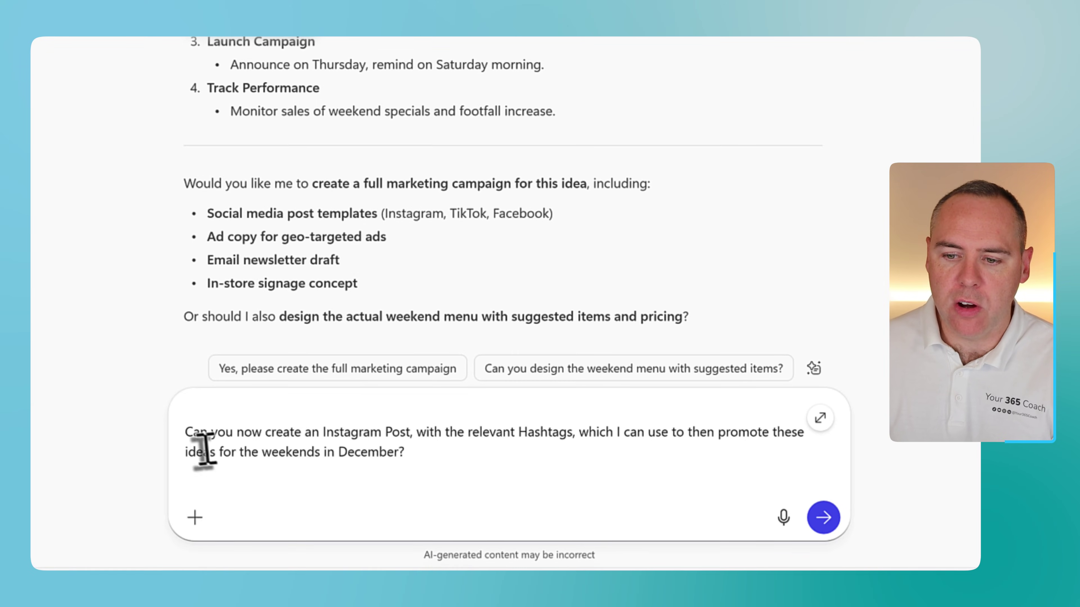
{"action": "left_click", "coordinate": [821, 521]}
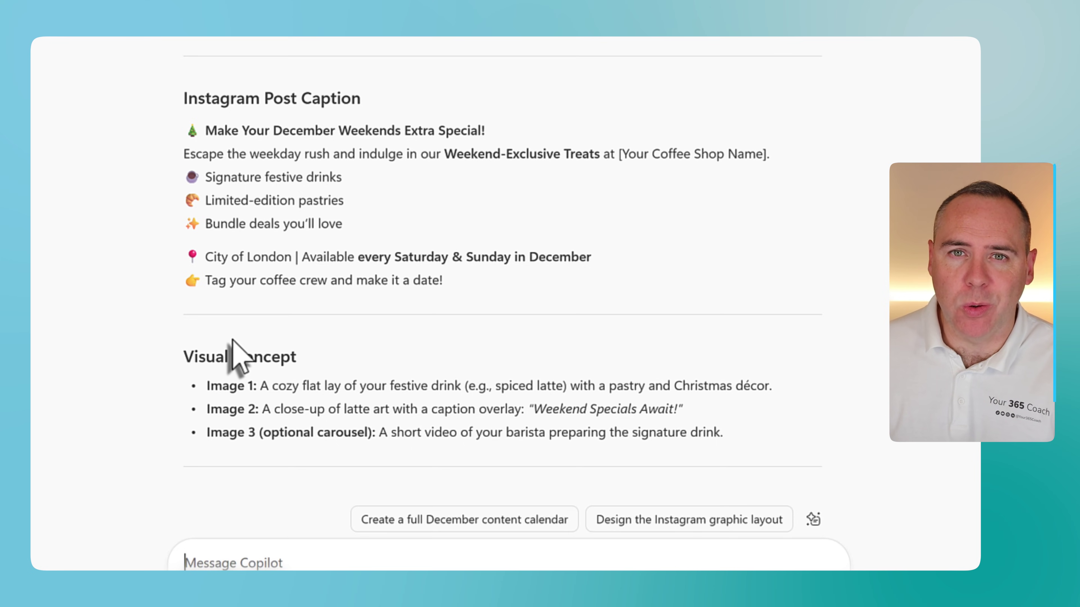
Review the reply's Image 1 festive drink and Image 2 latte art visual concepts
{"action": "scroll", "coordinate": [741, 324], "scroll_direction": "down", "scroll_amount": 2}
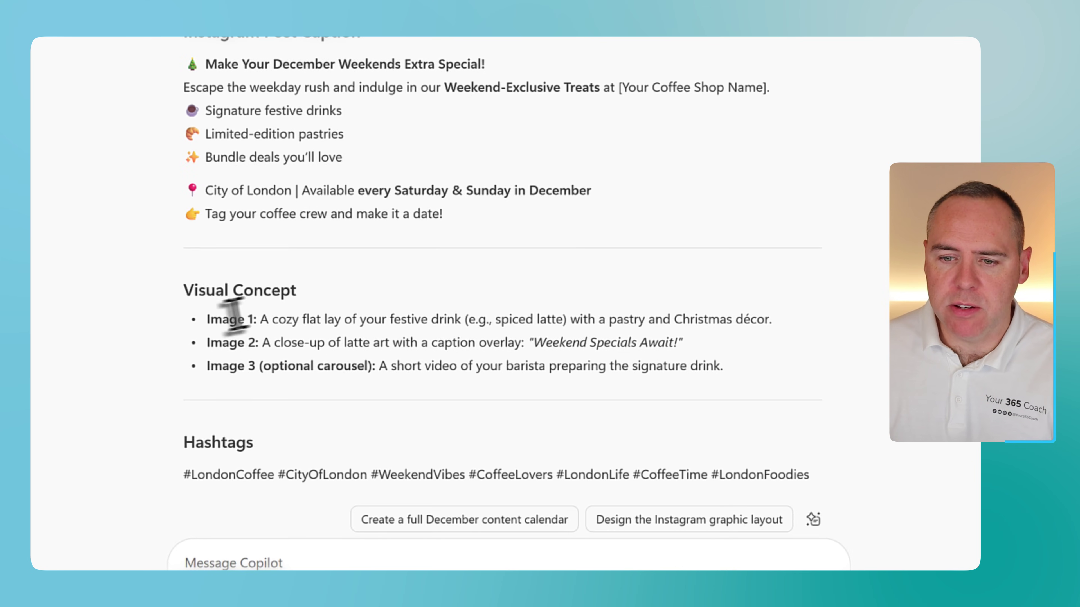
{"action": "left_click_drag", "start_coordinate": [260, 320], "coordinate": [461, 319]}
{"action": "left_click_drag", "start_coordinate": [259, 342], "coordinate": [409, 343]}
{"action": "left_click", "coordinate": [226, 348]}
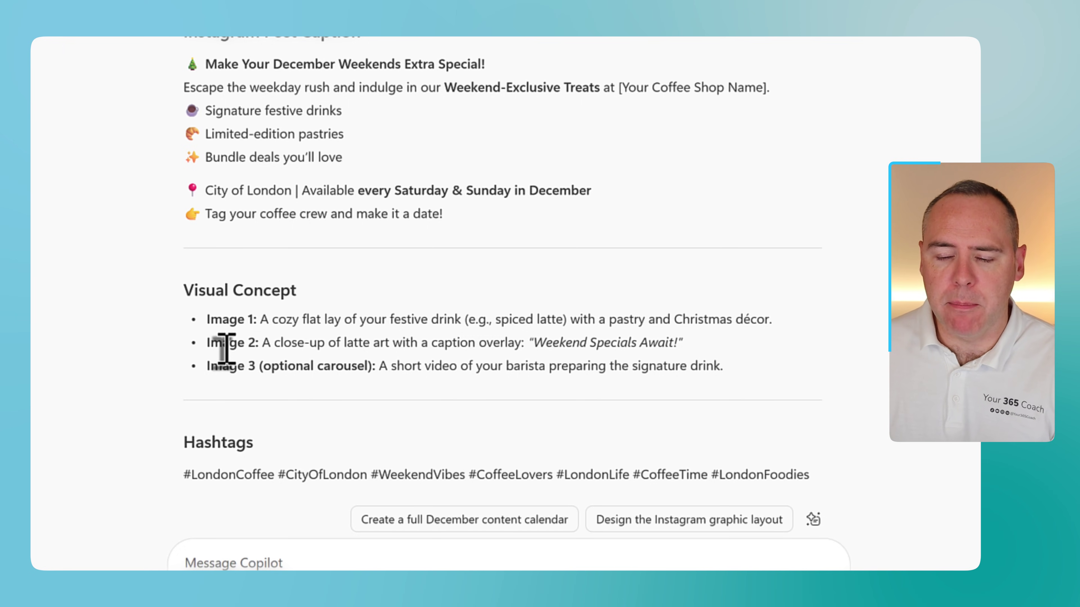
{"action": "left_click", "coordinate": [234, 558]}
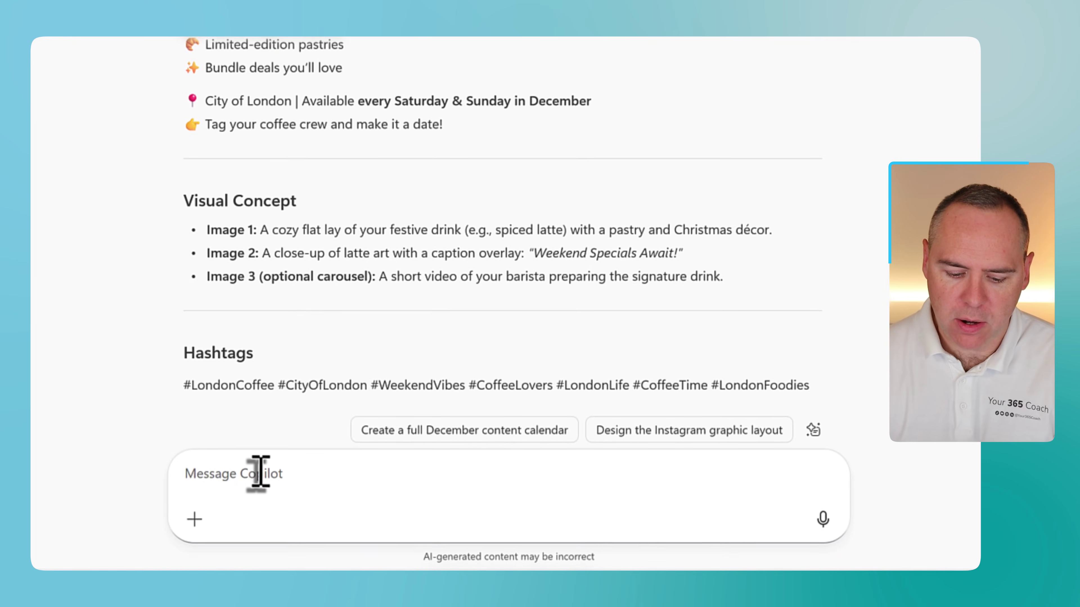
Enter the request 'Create me Inage 1' in the Message Copilot box
{"action": "type", "text": "Create me In"}
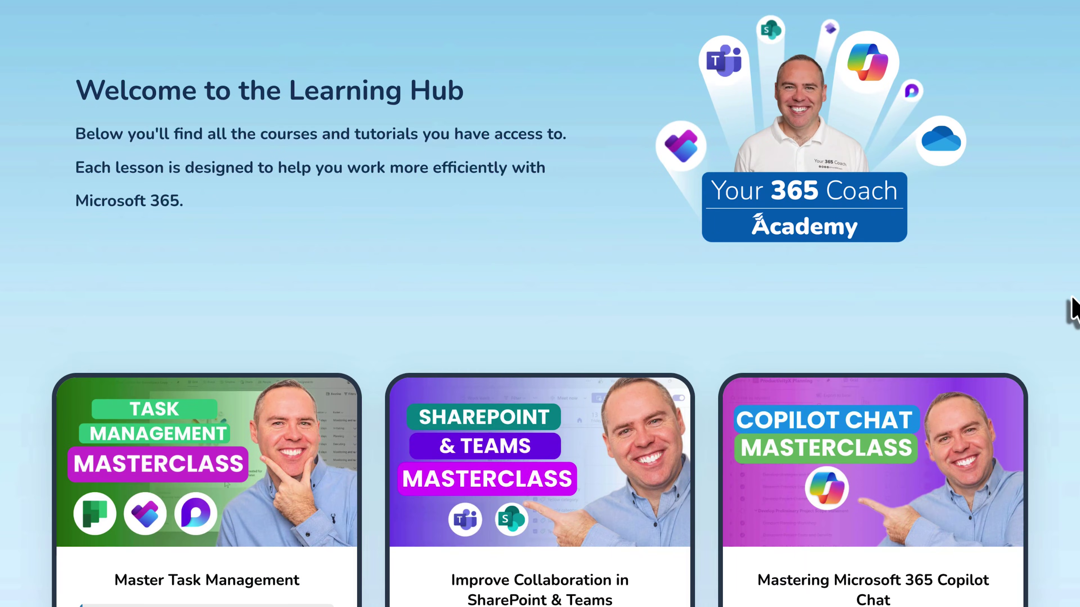
{"action": "scroll", "coordinate": [1073, 307], "scroll_direction": "down", "scroll_amount": 3}
{"action": "scroll", "coordinate": [1075, 311], "scroll_direction": "down", "scroll_amount": 8}
{"action": "scroll", "coordinate": [1074, 310], "scroll_direction": "down", "scroll_amount": 9}
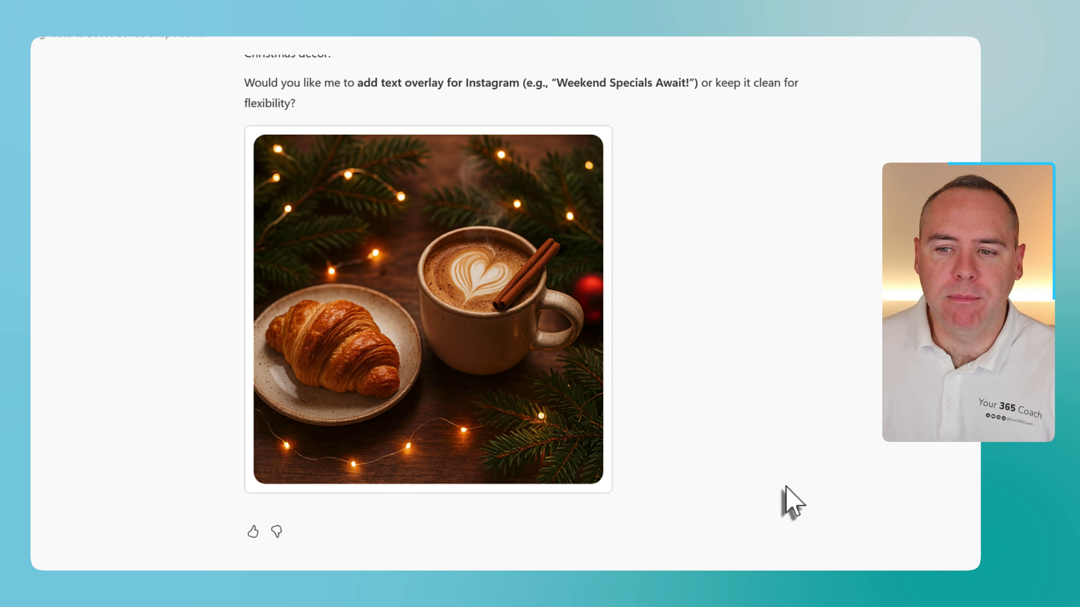
View the generated festive latte-and-croissant image before moving on to Outlook
{"action": "mouse_move", "coordinate": [578, 393]}
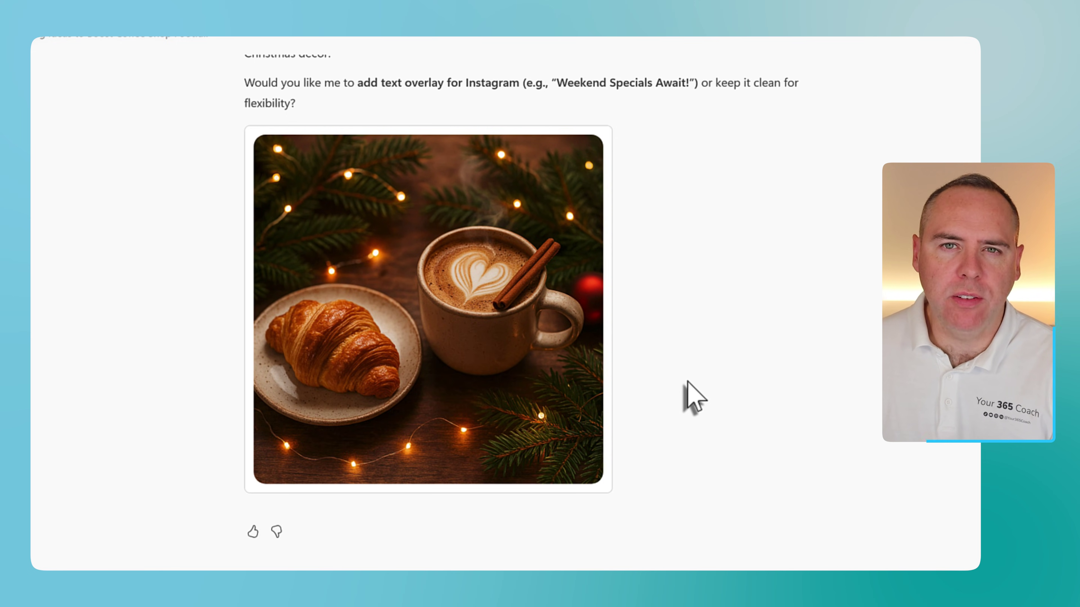
{"action": "mouse_move", "coordinate": [417, 332]}
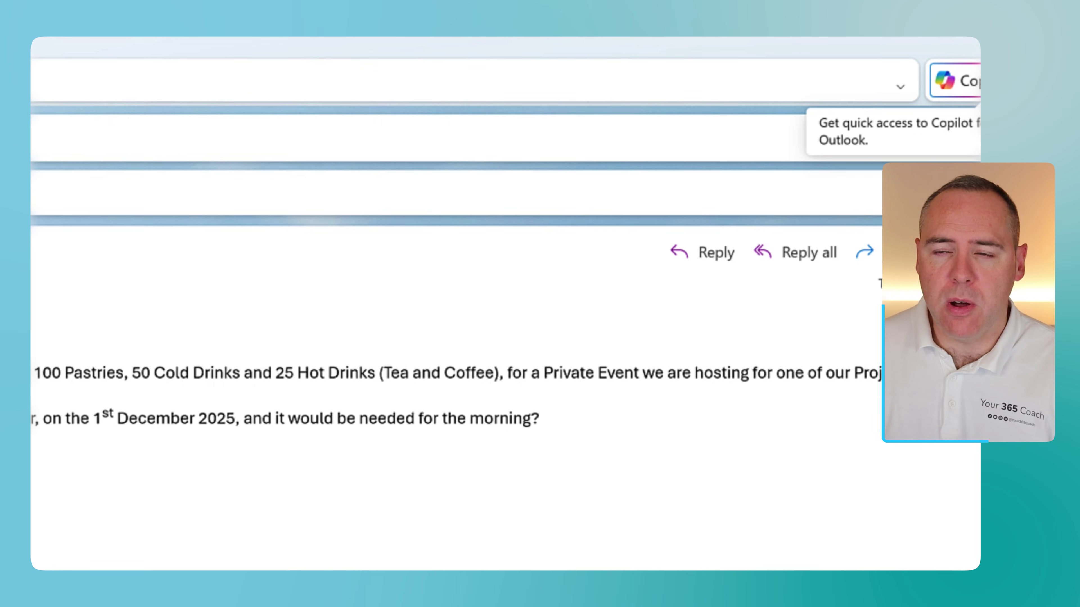
{"action": "left_click", "coordinate": [952, 81]}
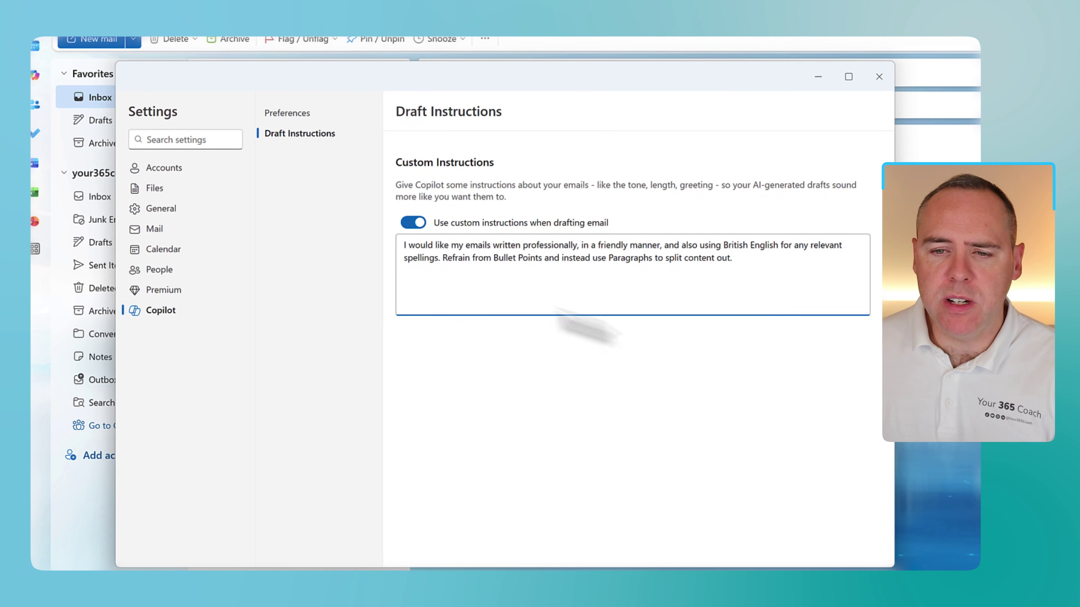
{"action": "left_click", "coordinate": [413, 223]}
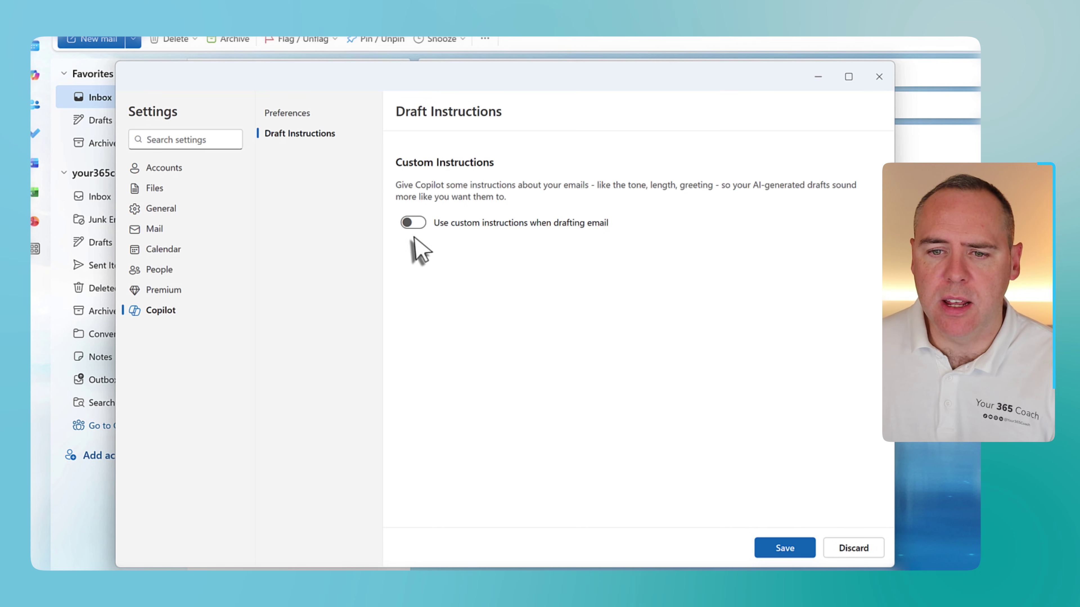
{"action": "left_click", "coordinate": [413, 223]}
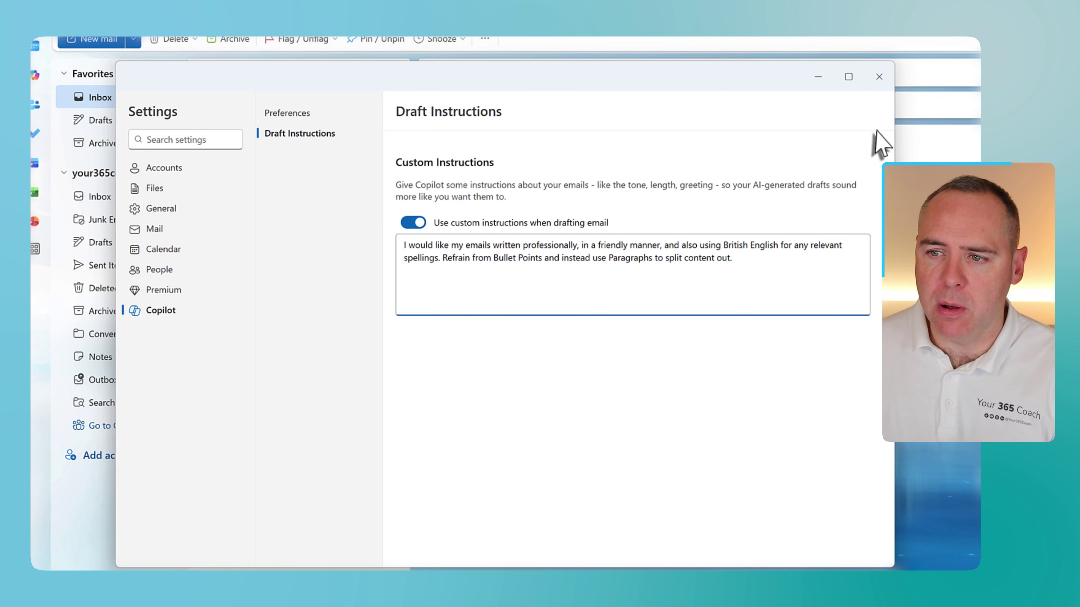
{"action": "left_click", "coordinate": [879, 77]}
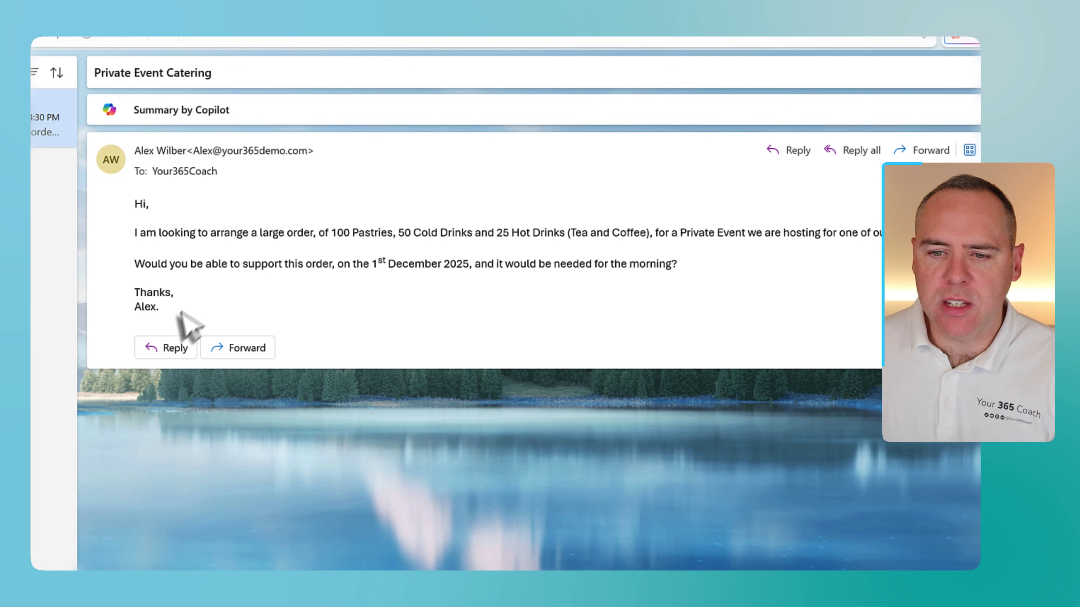
Reply with Copilot's 'Need more details' draft asking about pastry types, drinks and delivery, and keep it
{"action": "left_click", "coordinate": [165, 351]}
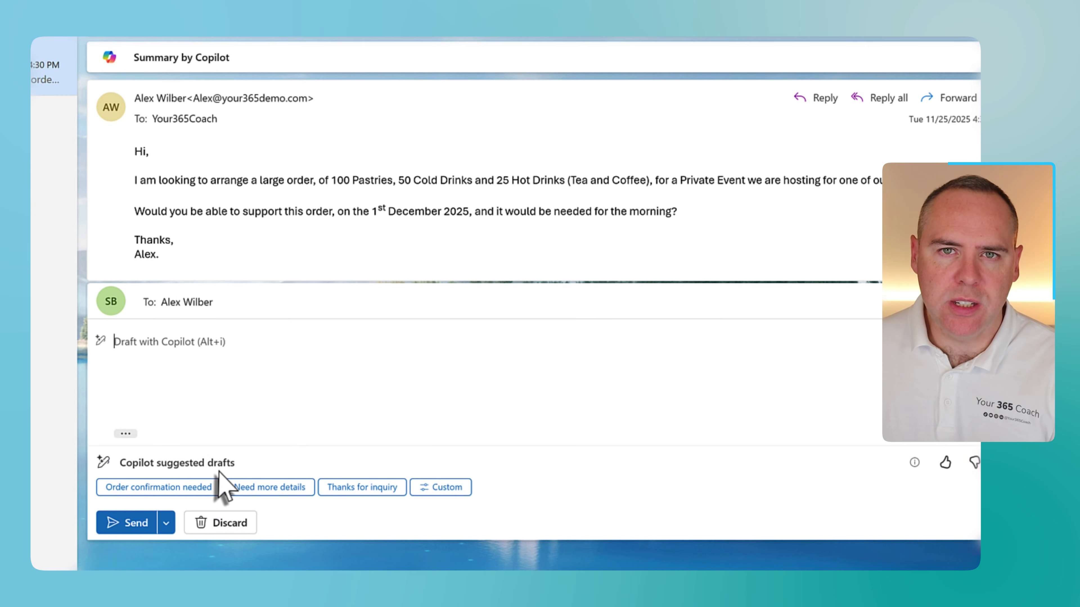
{"action": "left_click", "coordinate": [140, 487]}
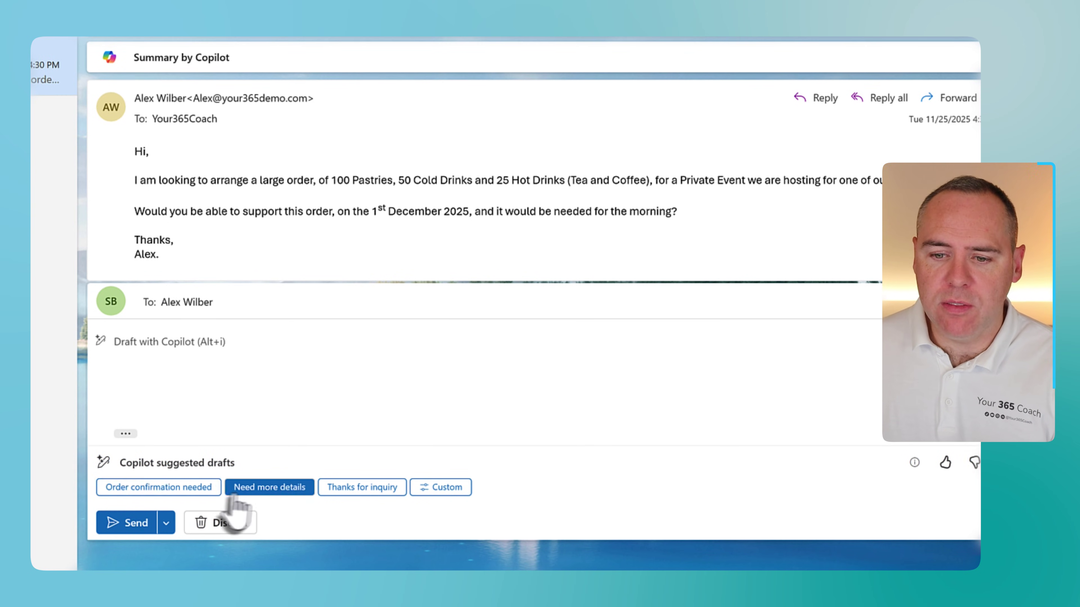
{"action": "left_click", "coordinate": [284, 489]}
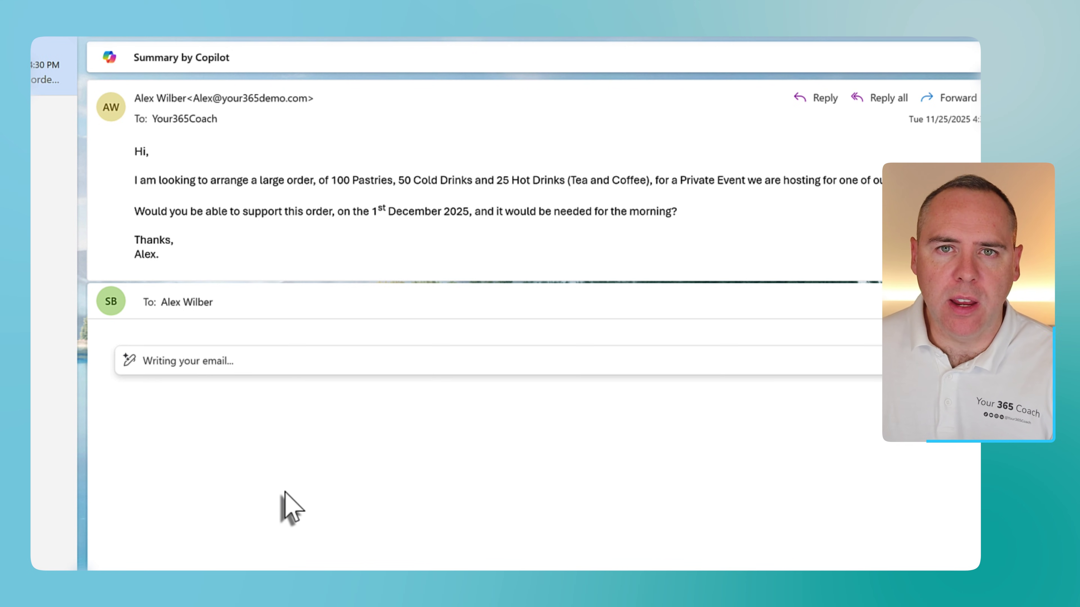
{"action": "scroll", "coordinate": [238, 467], "scroll_direction": "down", "scroll_amount": 4}
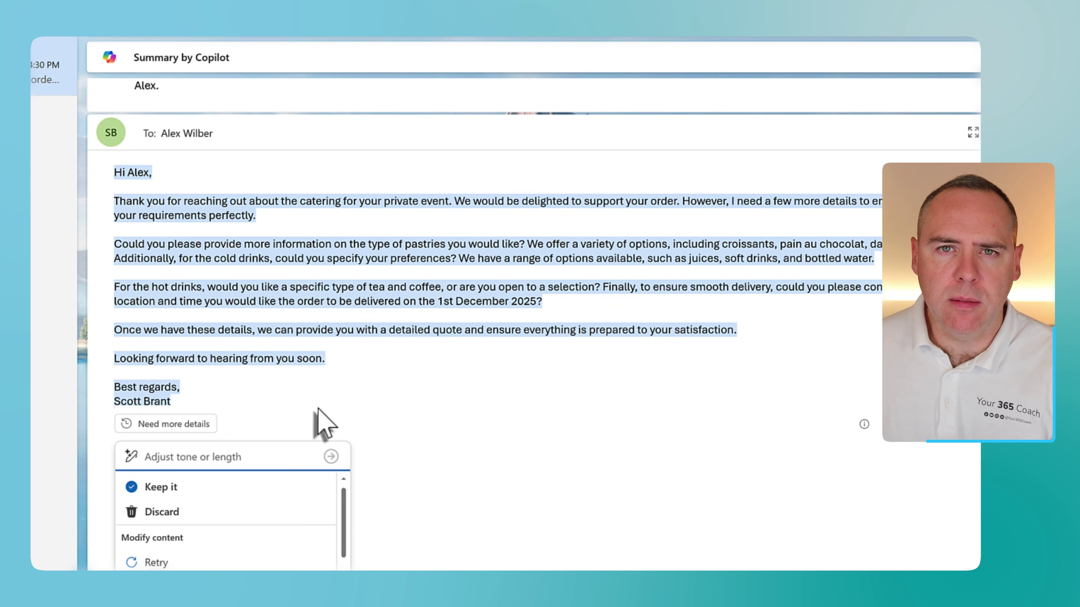
{"action": "left_click", "coordinate": [218, 488]}
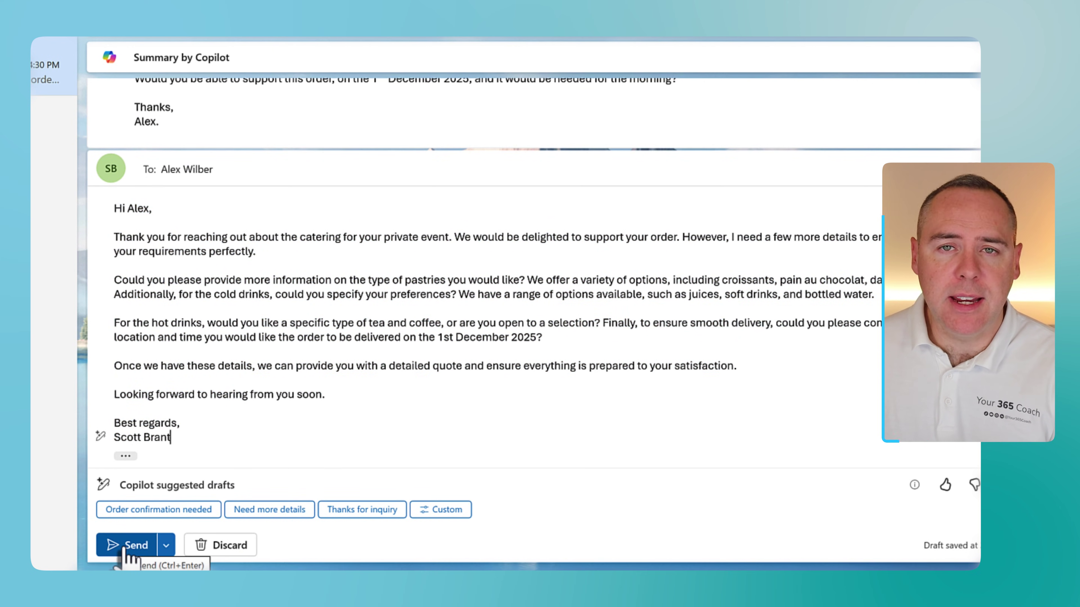
Send the catering reply, confirming in the 'Check the message' dialog
{"action": "left_click", "coordinate": [128, 546]}
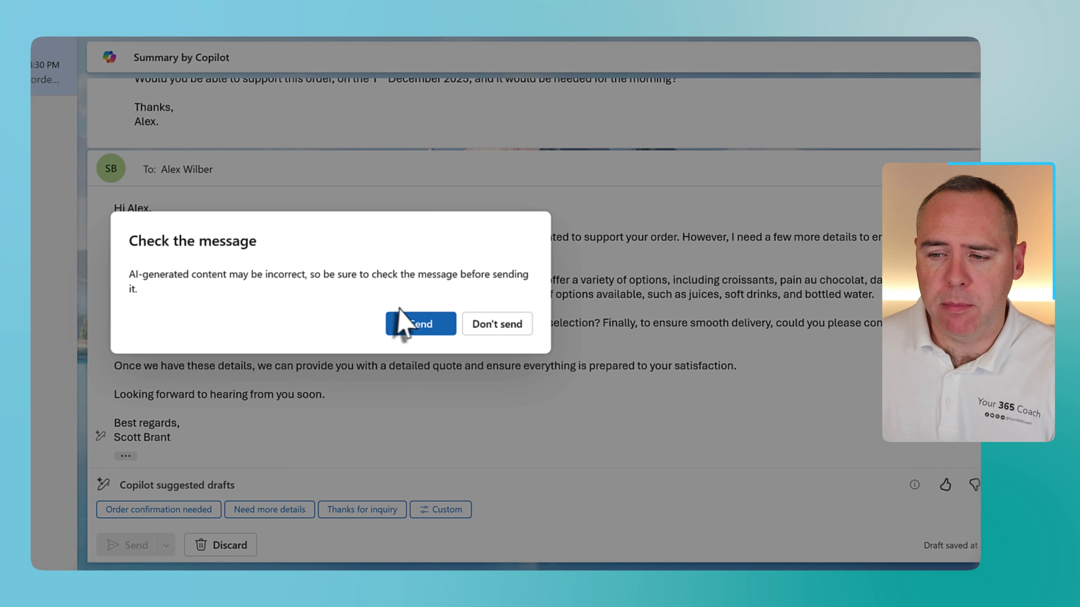
{"action": "left_click", "coordinate": [417, 325]}
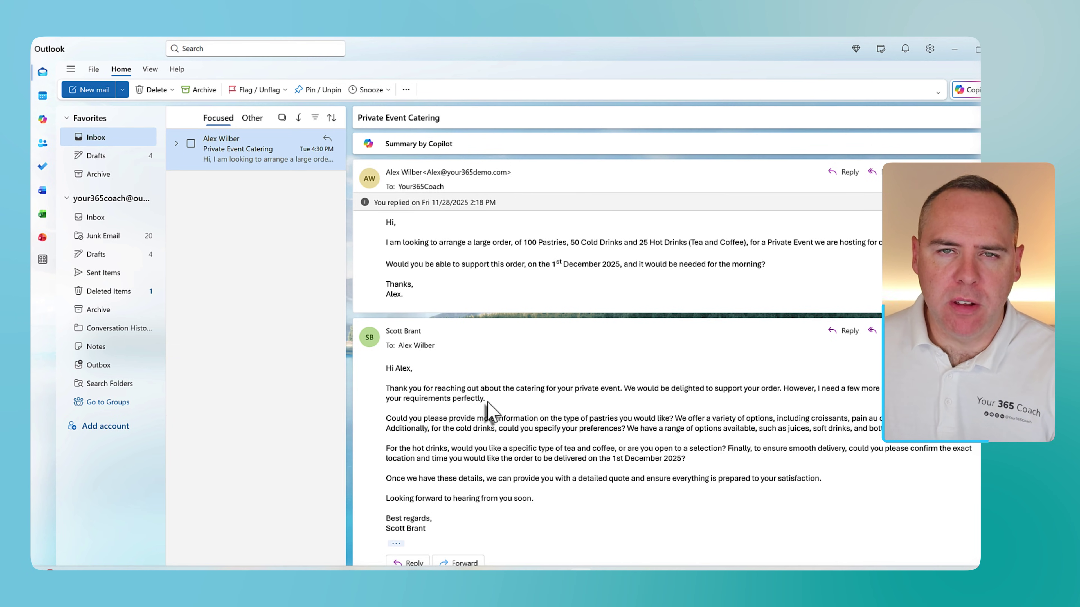
Generate a Copilot draft of a new email ordering 100 pastries from the bakery for 1 December 2025
{"action": "left_click", "coordinate": [95, 90]}
{"action": "left_click", "coordinate": [573, 251]}
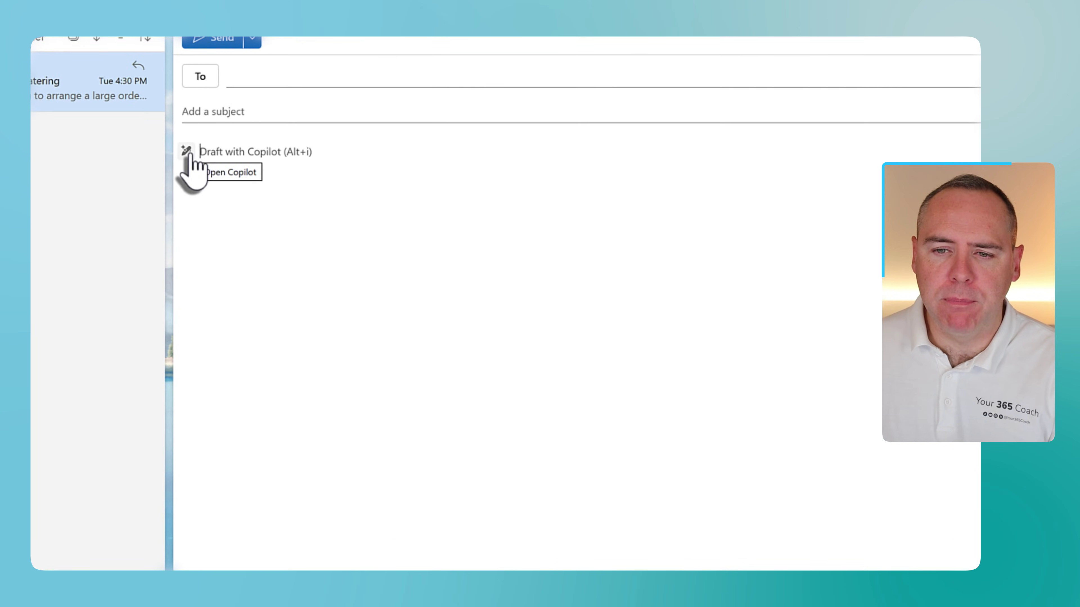
{"action": "left_click", "coordinate": [187, 152]}
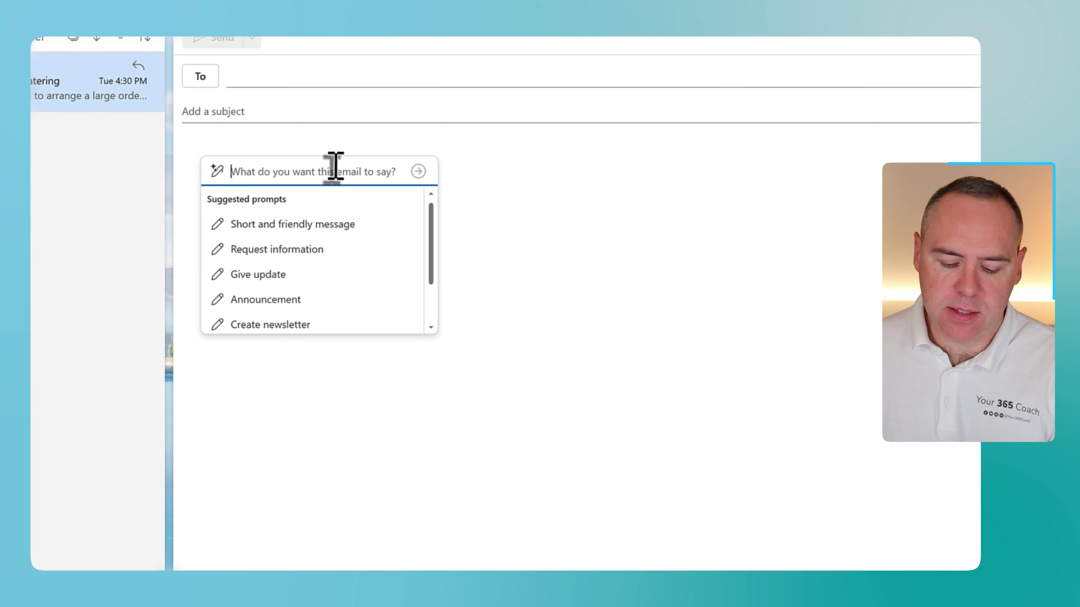
{"action": "key", "text": "ctrl+v"}
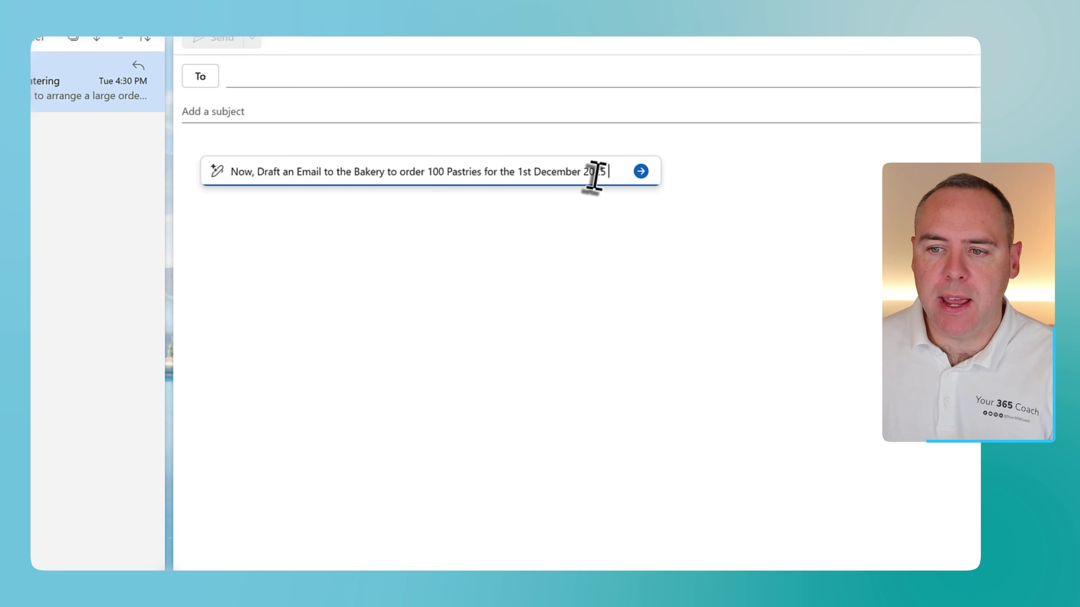
{"action": "left_click", "coordinate": [640, 172]}
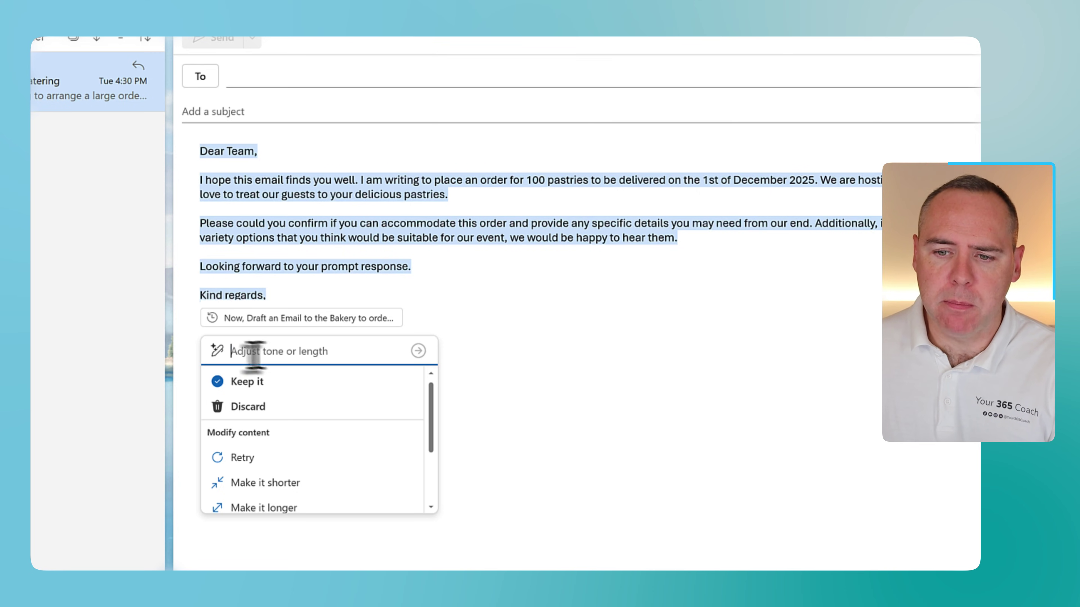
Revise the bakery draft with the prompt 'Ind possible coss' to add cost details, then keep it
{"action": "type", "text": "Ind"}
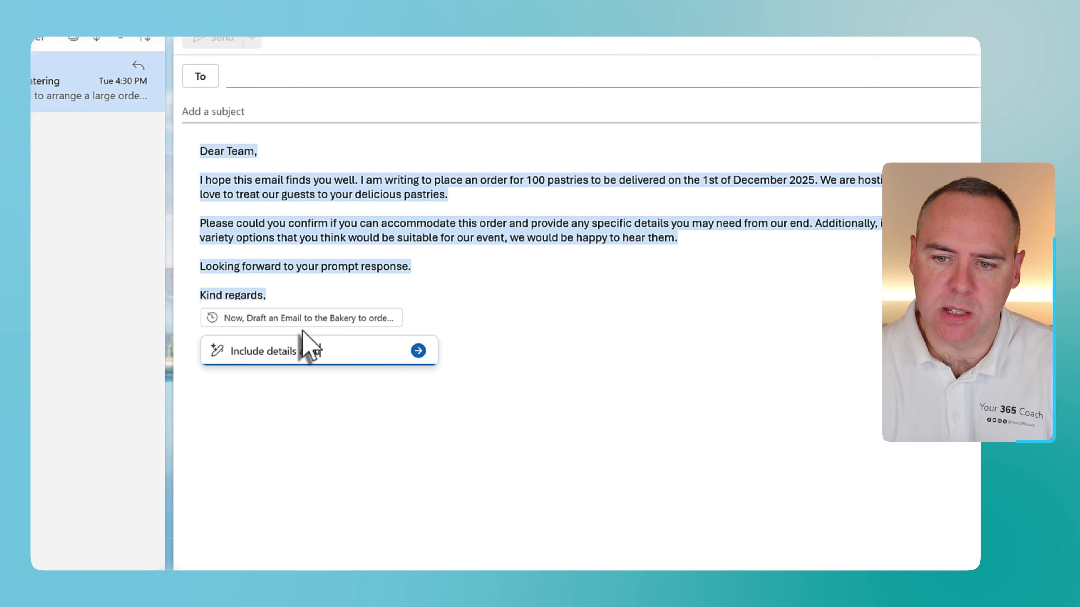
{"action": "type", "text": " possible cos"}
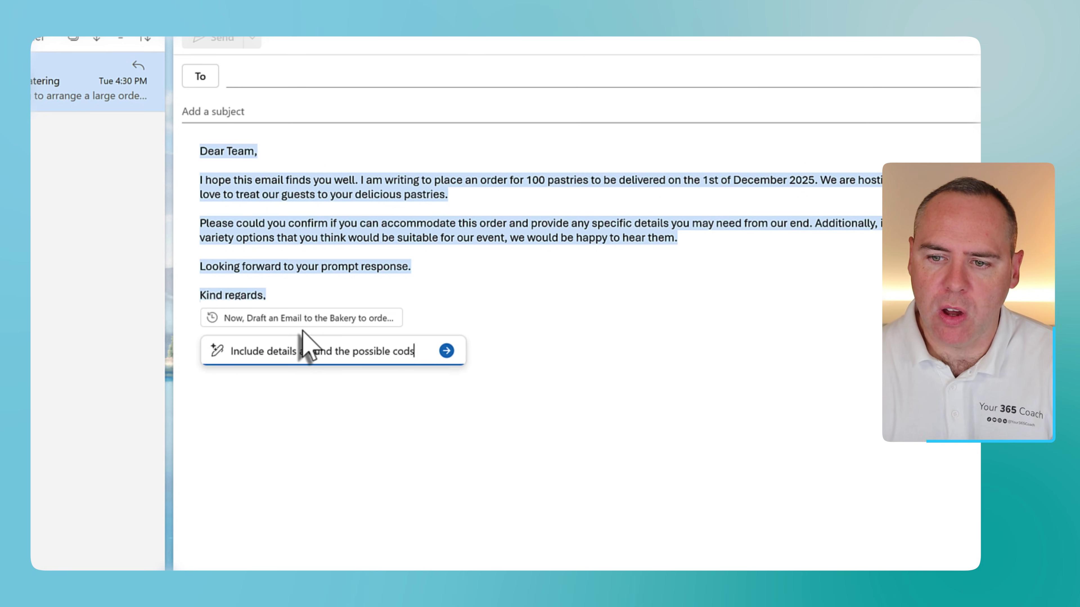
{"action": "type", "text": "s"}
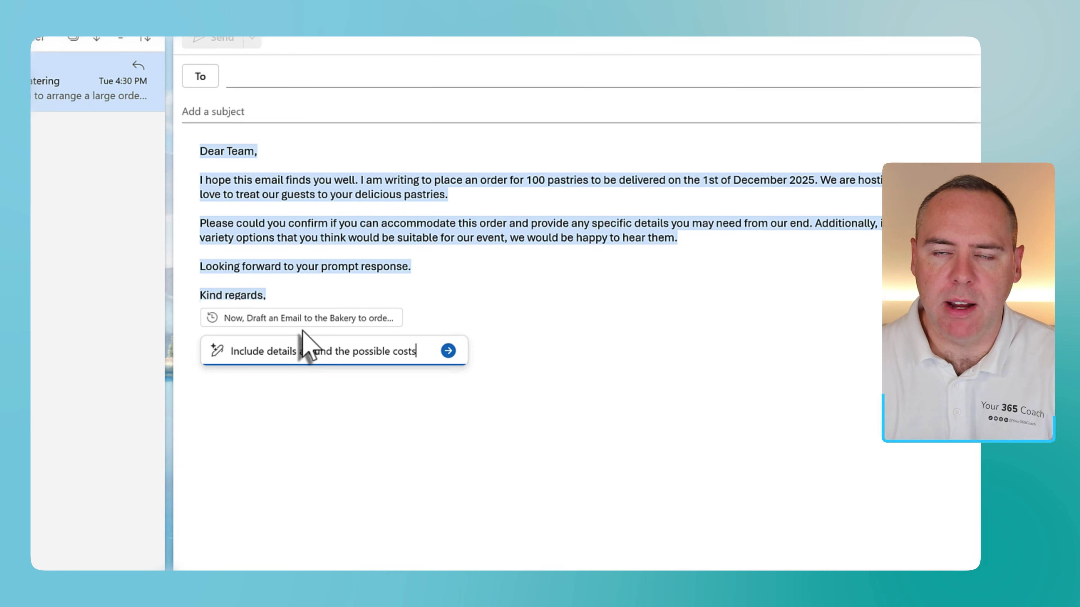
{"action": "key", "text": "Return"}
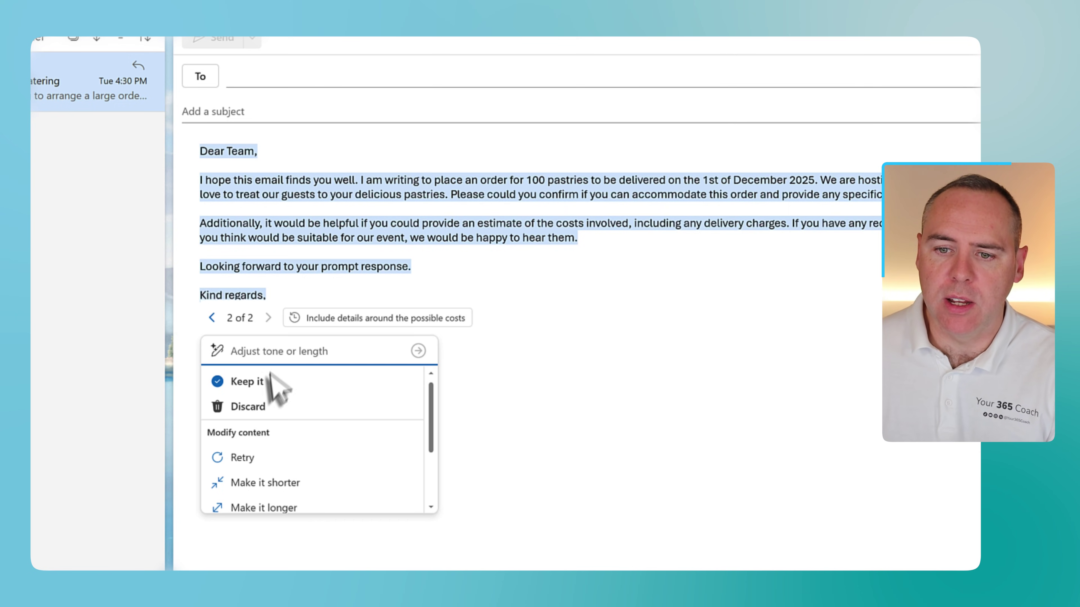
{"action": "left_click", "coordinate": [259, 383]}
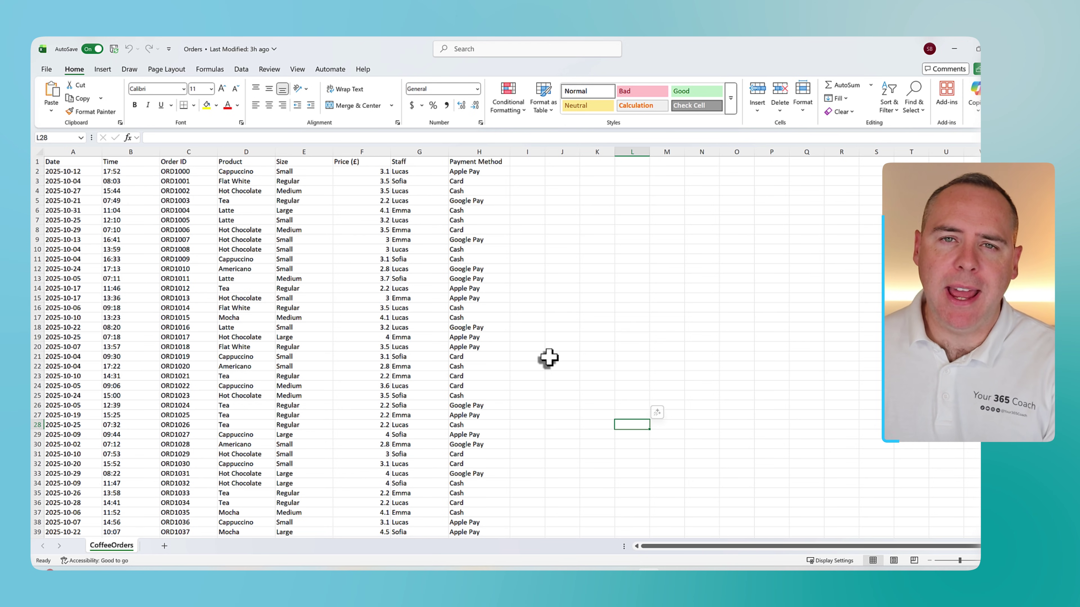
Scroll through the CoffeeOrders sheet, then return to the M365 Copilot chat in Edge
{"action": "scroll", "coordinate": [226, 261], "scroll_direction": "down", "scroll_amount": 1}
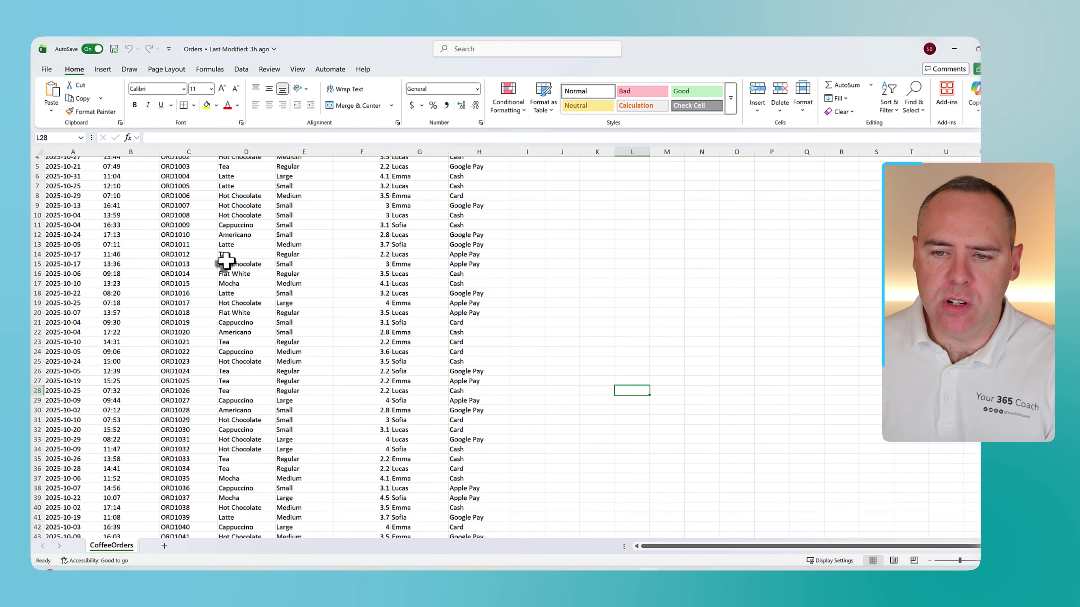
{"action": "scroll", "coordinate": [228, 260], "scroll_direction": "up", "scroll_amount": 1}
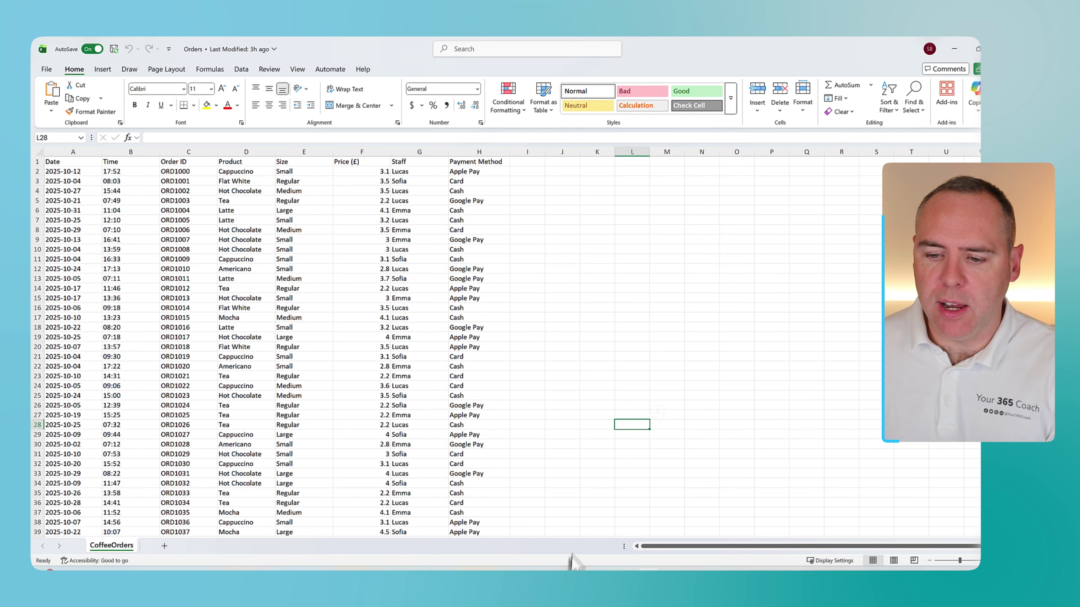
{"action": "left_click", "coordinate": [556, 502]}
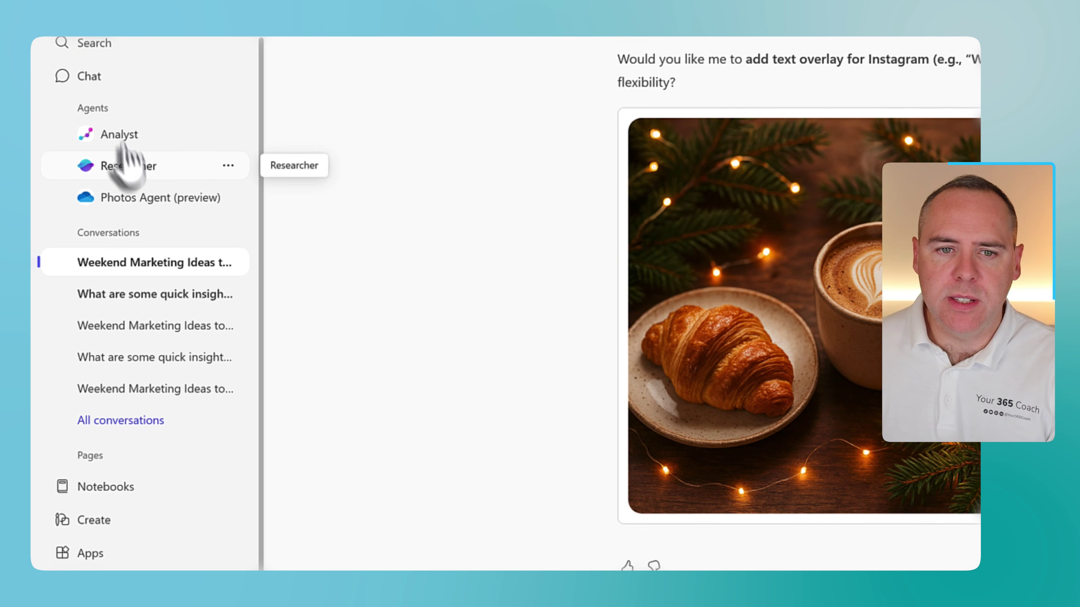
Open the Analyst agent and attach Orders.xlsx from the Desktop to a new prompt
{"action": "left_click", "coordinate": [107, 144]}
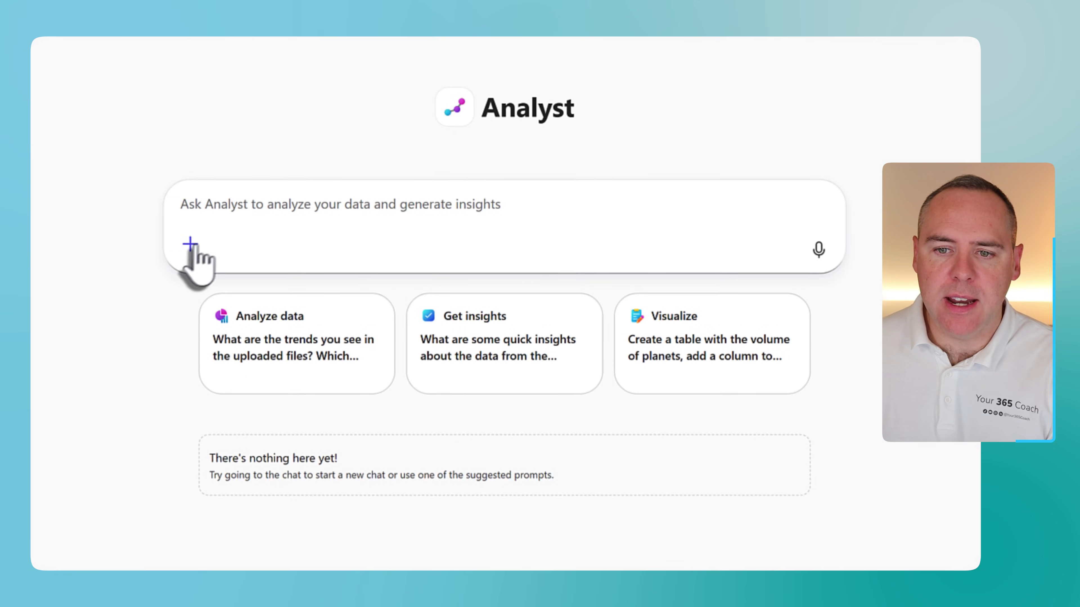
{"action": "left_click", "coordinate": [206, 247]}
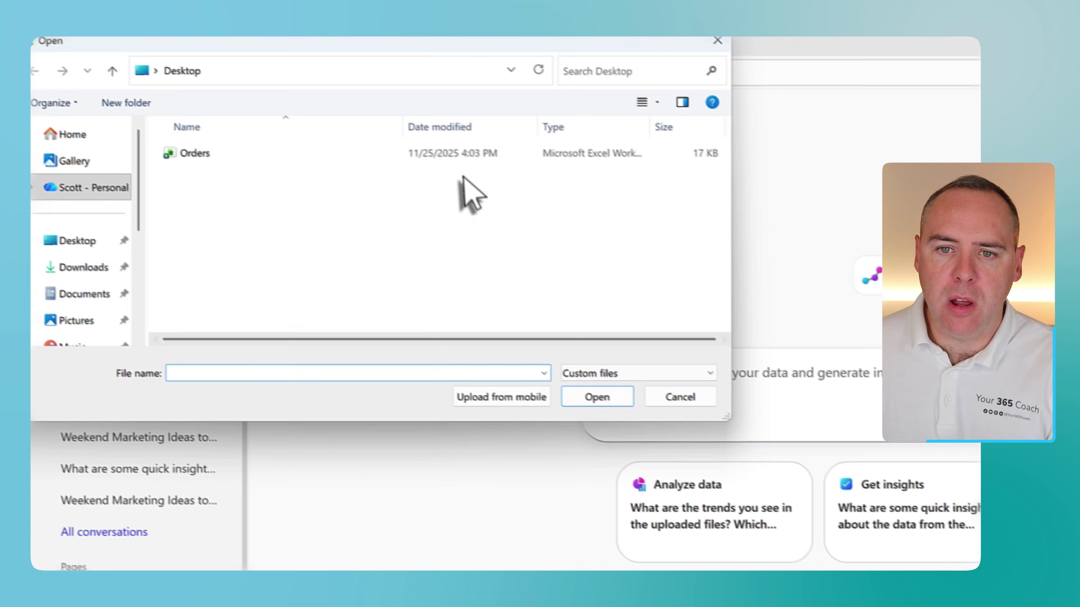
{"action": "left_click", "coordinate": [407, 137]}
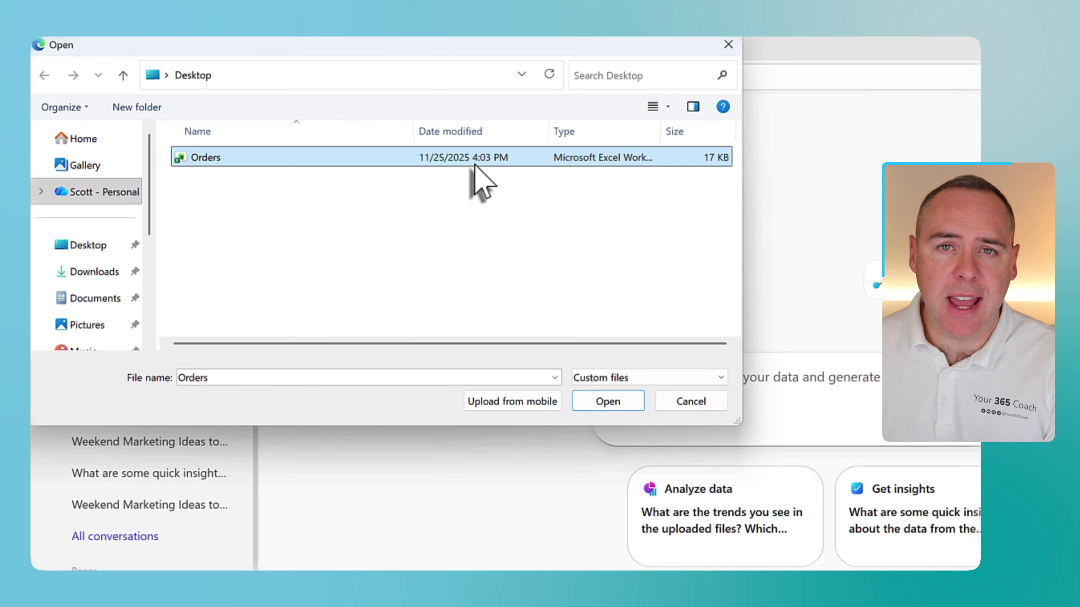
{"action": "left_click", "coordinate": [589, 402]}
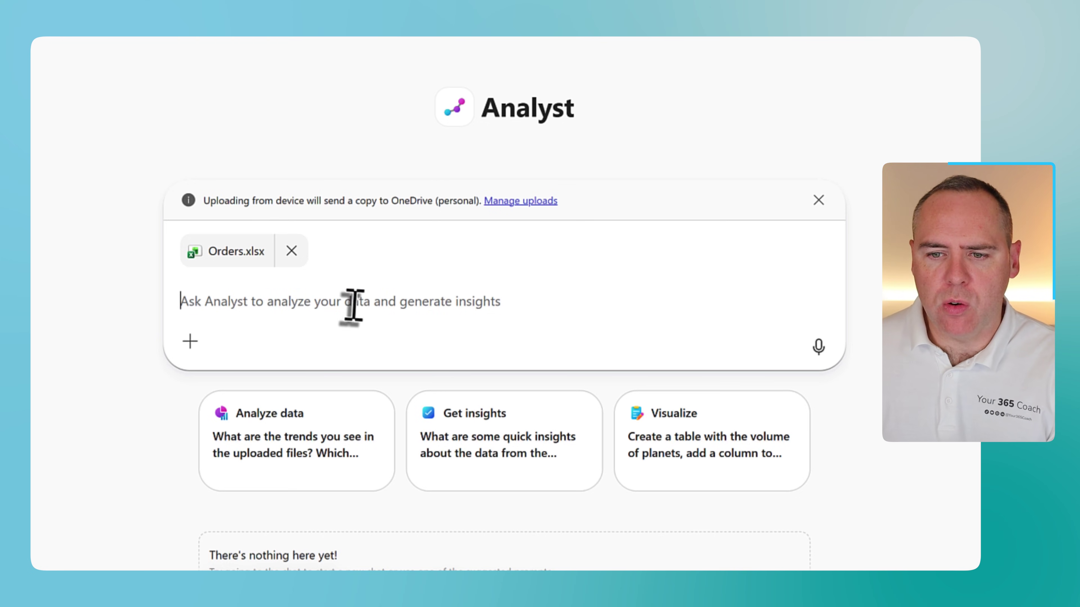
Send Analyst the prompt asking about popular products, busiest times and days, and restocking
{"action": "type", "text": "What are some quick insights about the data from the uploaded file, focussed on the most popular products, the times of day where we are most busy, the days, and what products we should look to stock more of?"}
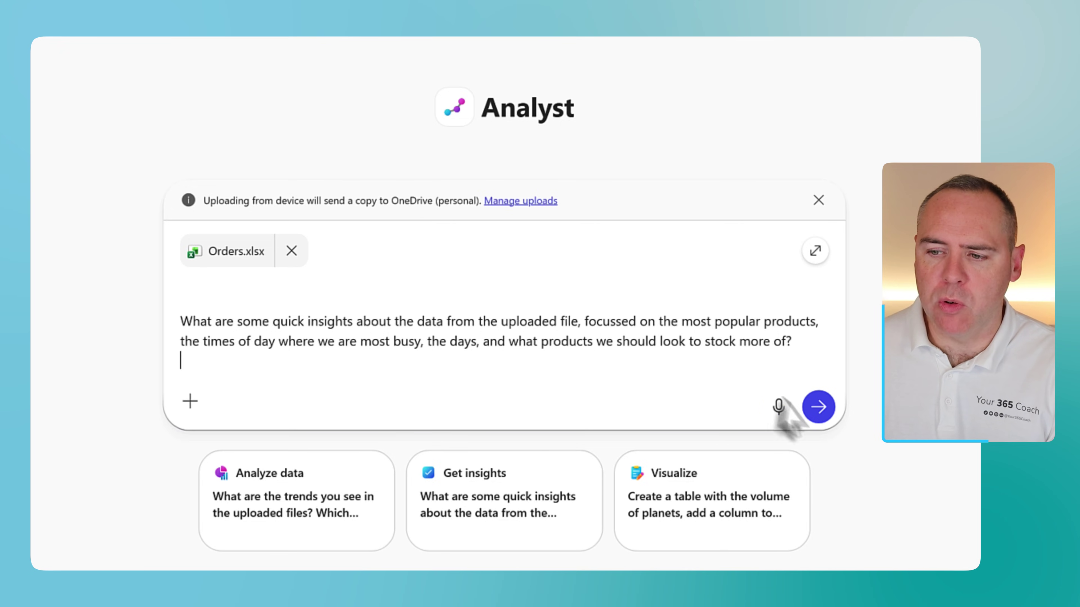
{"action": "left_click", "coordinate": [819, 409]}
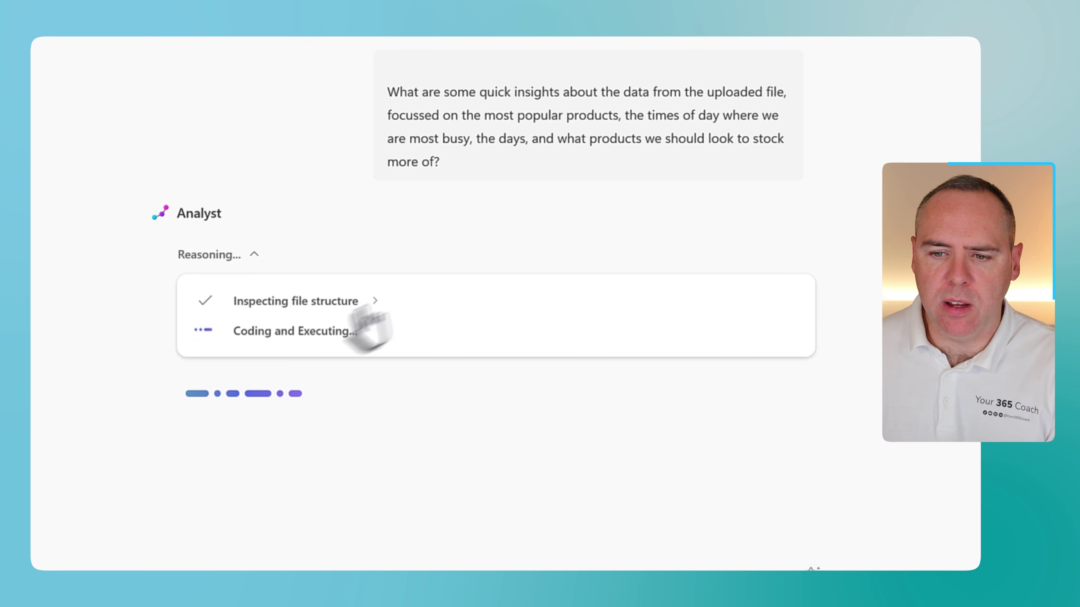
Expand the Python code and output of two analysis steps, then read down to Analyst's summary
{"action": "left_click", "coordinate": [315, 333]}
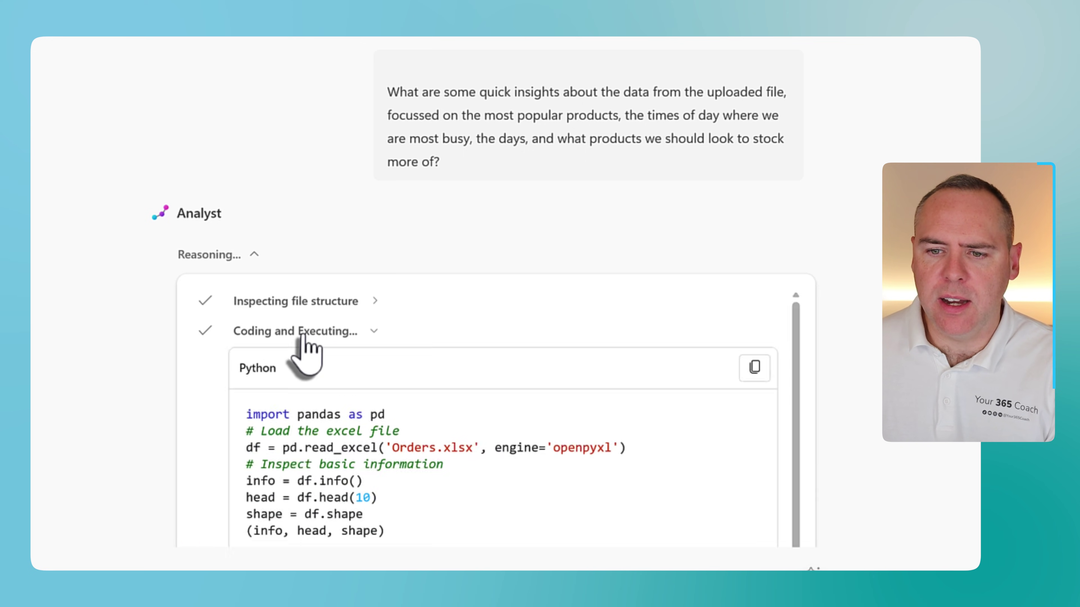
{"action": "scroll", "coordinate": [309, 337], "scroll_direction": "down", "scroll_amount": 3}
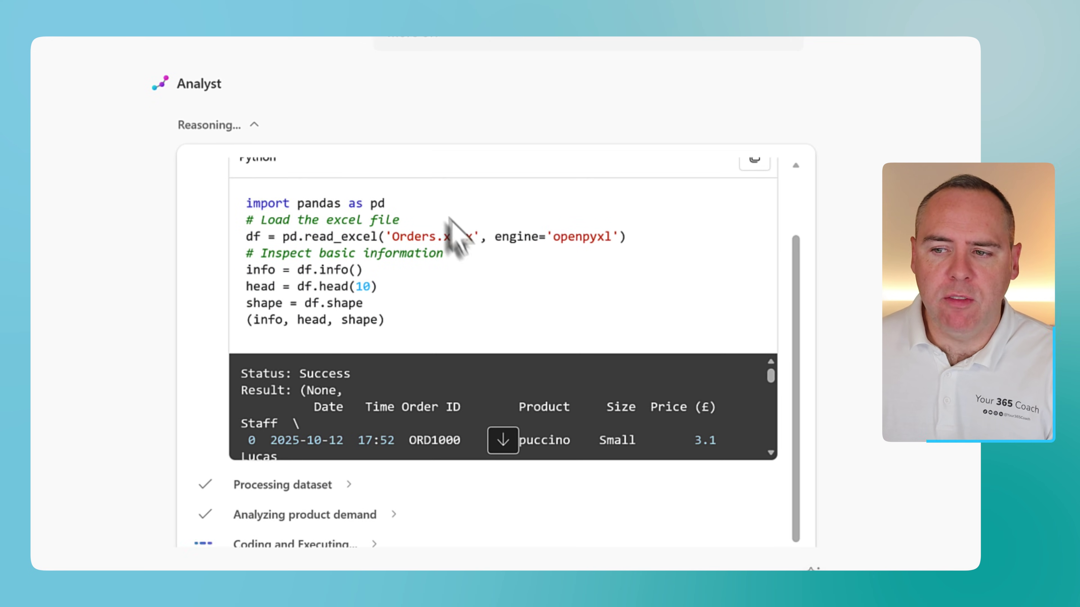
{"action": "scroll", "coordinate": [406, 385], "scroll_direction": "down", "scroll_amount": 10}
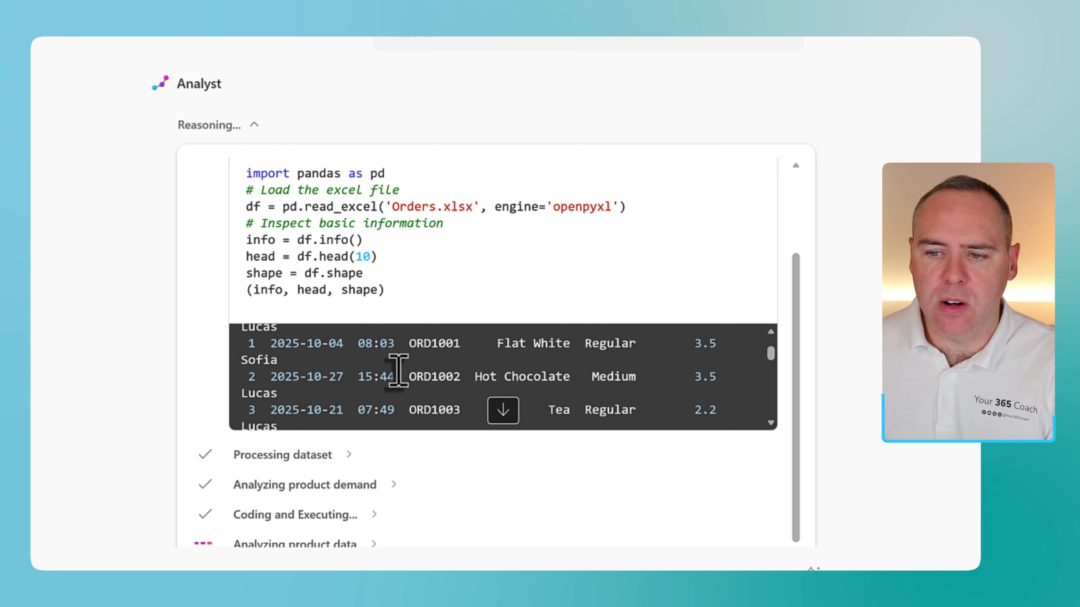
{"action": "scroll", "coordinate": [393, 385], "scroll_direction": "down", "scroll_amount": 4}
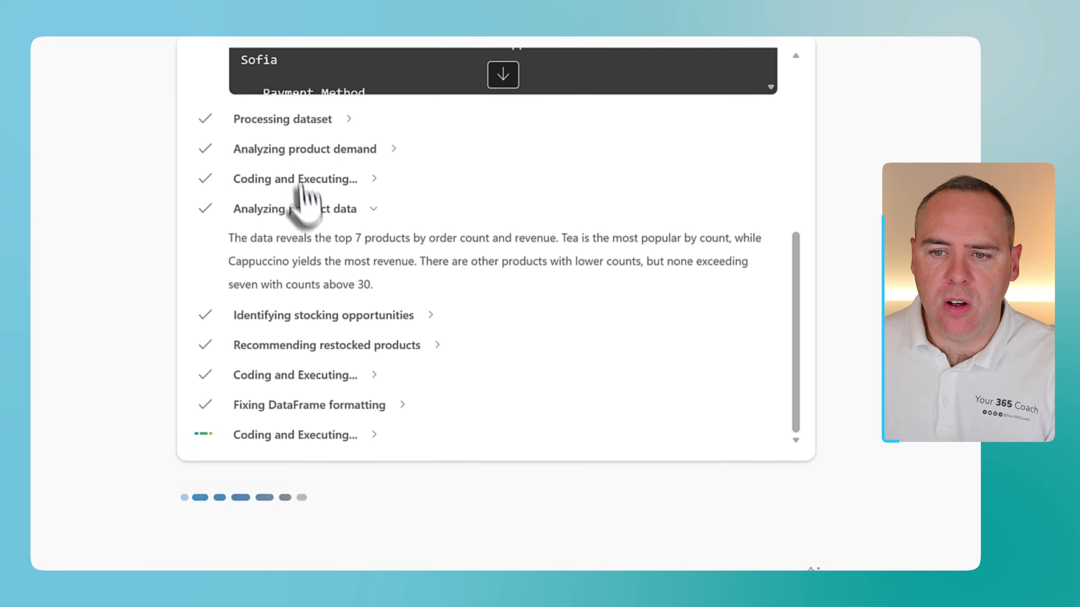
{"action": "left_click", "coordinate": [302, 180]}
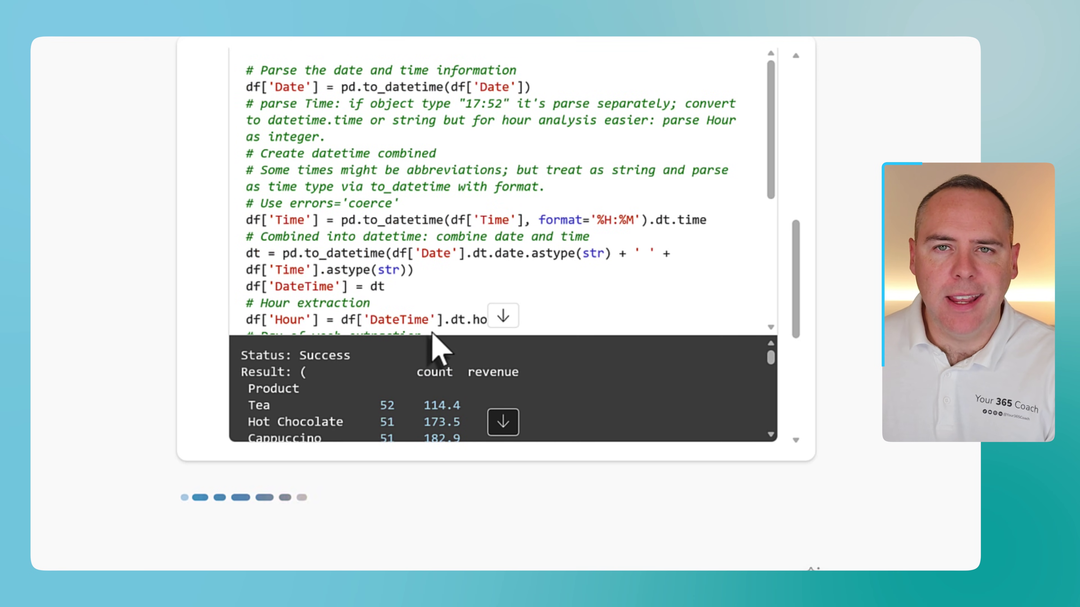
{"action": "scroll", "coordinate": [431, 328], "scroll_direction": "down", "scroll_amount": 6}
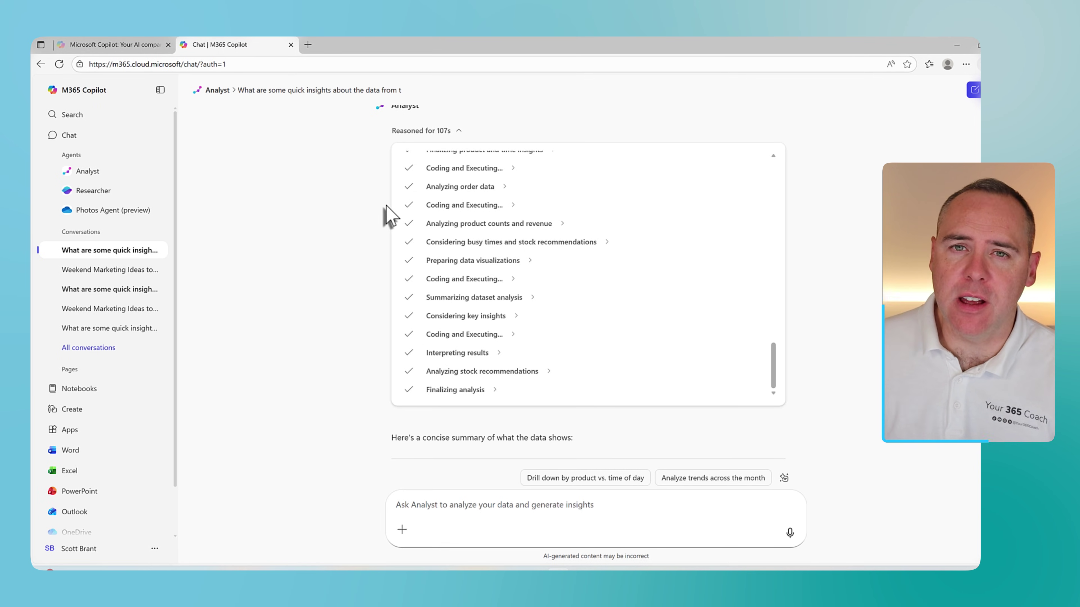
{"action": "scroll", "coordinate": [385, 235], "scroll_direction": "down", "scroll_amount": 7}
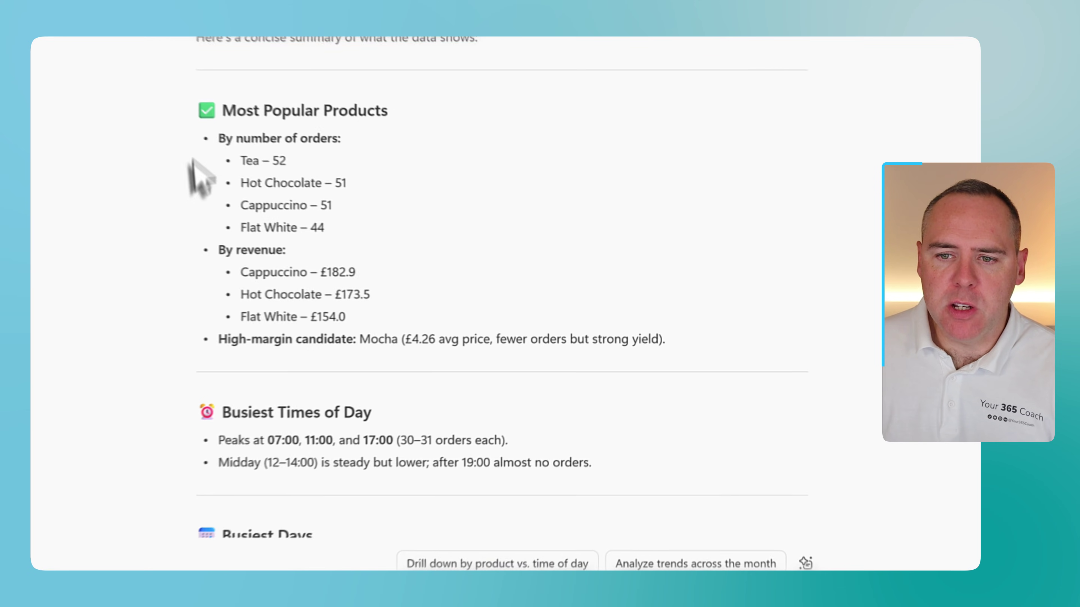
Highlight the Tea order count, top Cappuccino revenue and the Mocha high-margin line
{"action": "left_click_drag", "start_coordinate": [230, 154], "coordinate": [287, 152]}
{"action": "left_click_drag", "start_coordinate": [224, 271], "coordinate": [352, 272]}
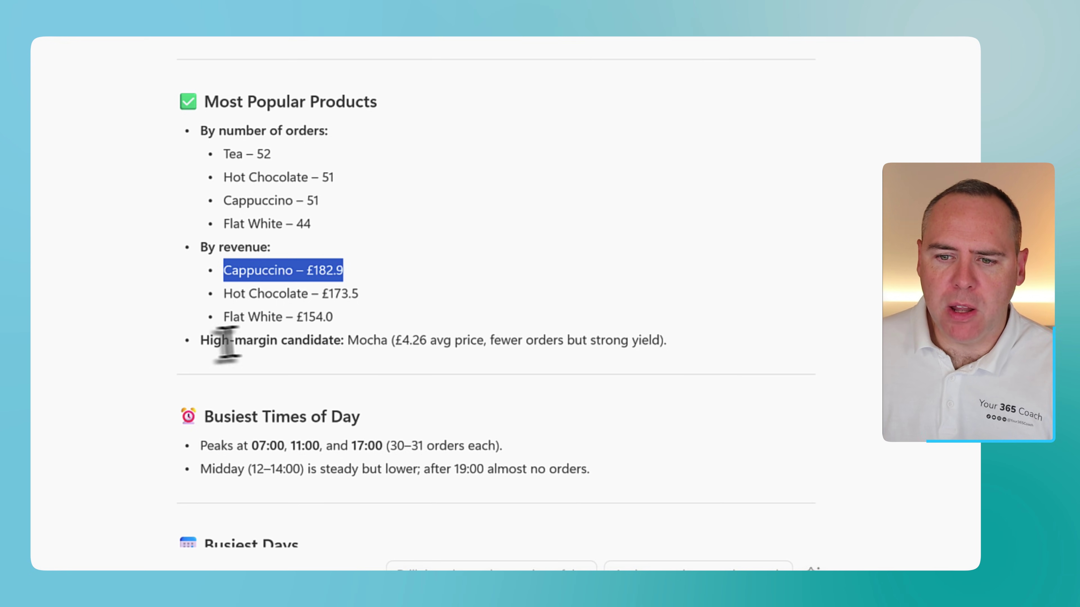
{"action": "left_click_drag", "start_coordinate": [201, 340], "coordinate": [677, 362]}
{"action": "scroll", "coordinate": [162, 404], "scroll_direction": "down", "scroll_amount": 5}
{"action": "left_click", "coordinate": [267, 255]}
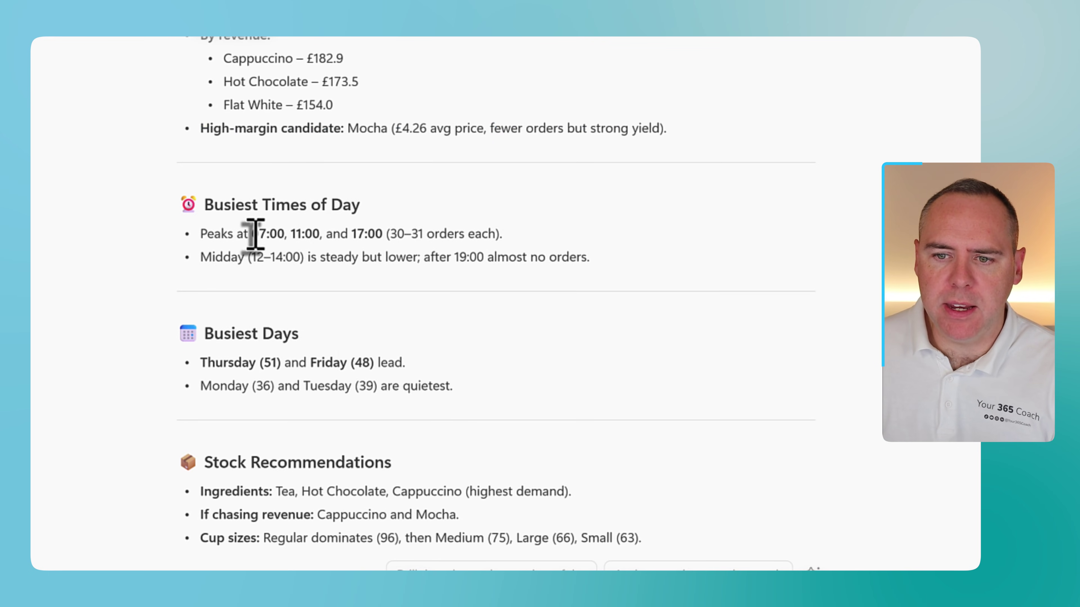
Highlight the 07:00, 11:00 and 17:00 peaks, the steadier 12–14:00 midday and the post-19:00 lull
{"action": "left_click_drag", "start_coordinate": [251, 233], "coordinate": [386, 234]}
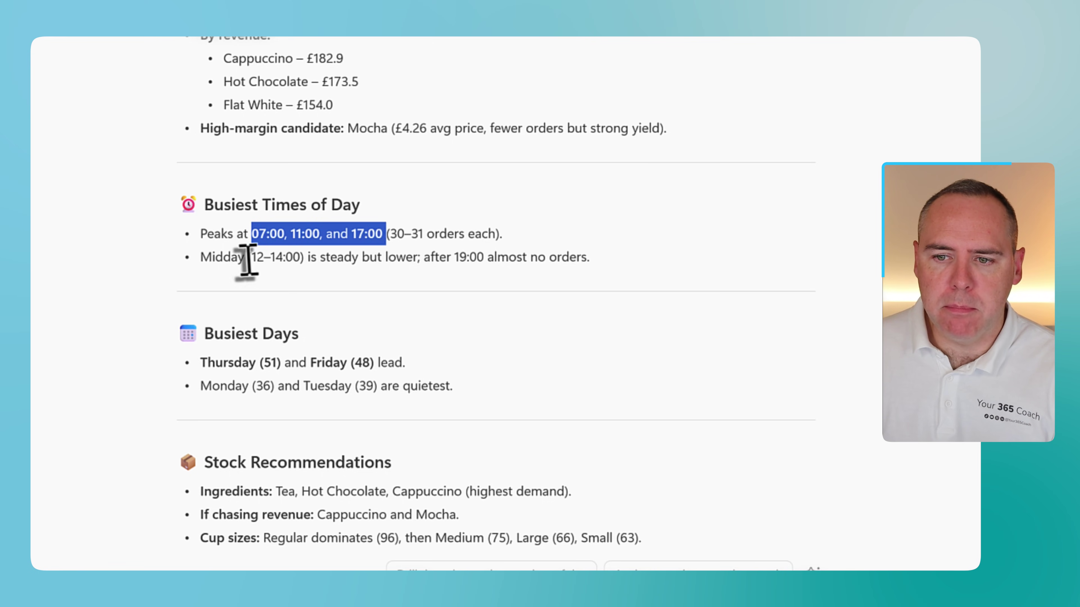
{"action": "left_click_drag", "start_coordinate": [244, 257], "coordinate": [352, 258]}
{"action": "left_click_drag", "start_coordinate": [455, 257], "coordinate": [610, 277]}
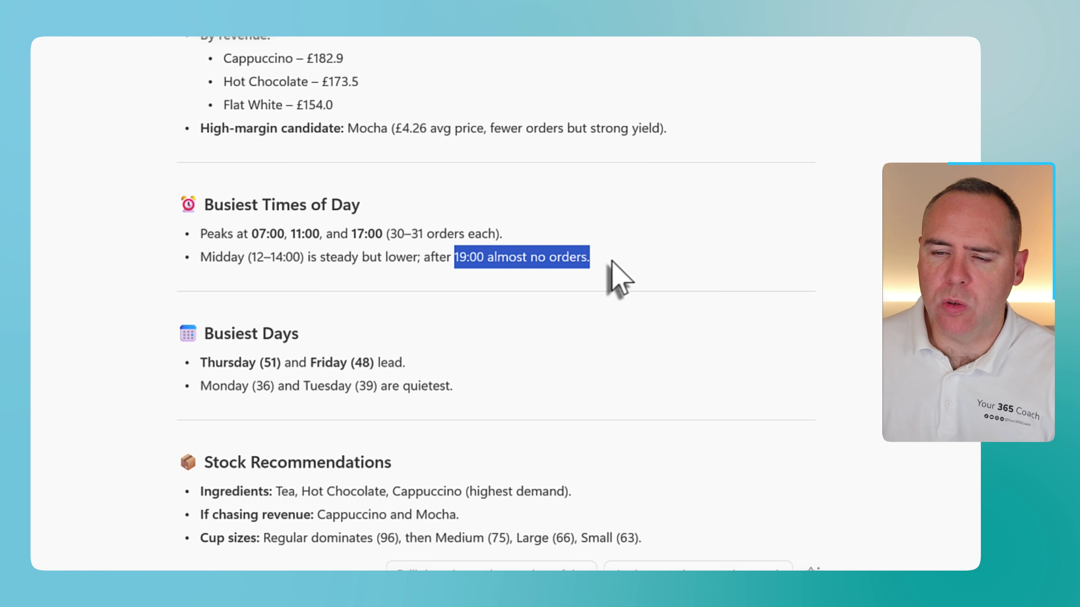
{"action": "left_click", "coordinate": [602, 272]}
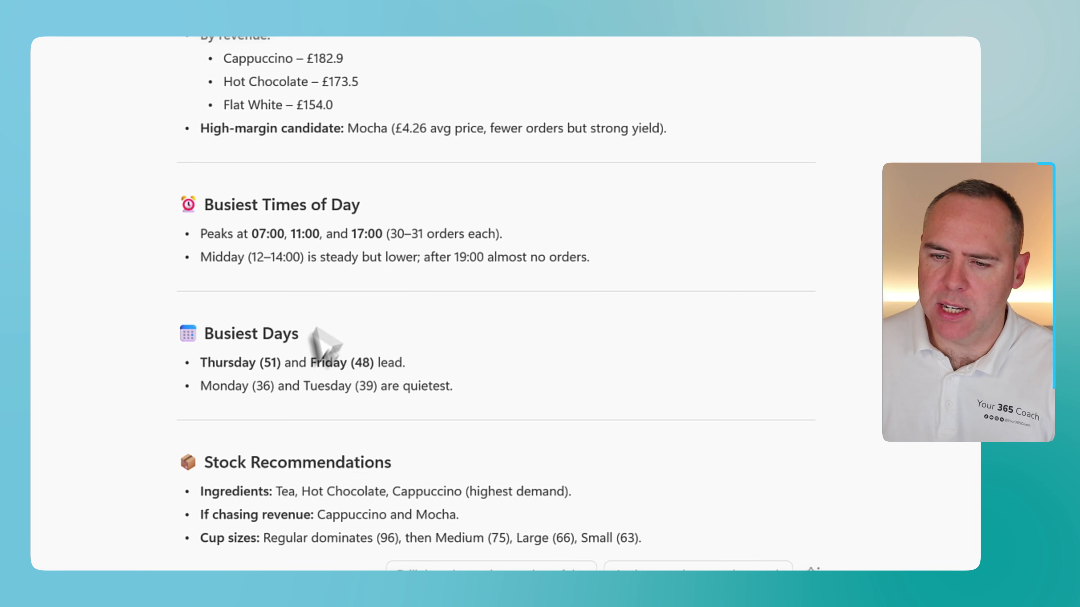
In Operational Insights, highlight the 7 am morning rush, 11 am lunch bump and 5 pm peak
{"action": "scroll", "coordinate": [269, 391], "scroll_direction": "down", "scroll_amount": 3}
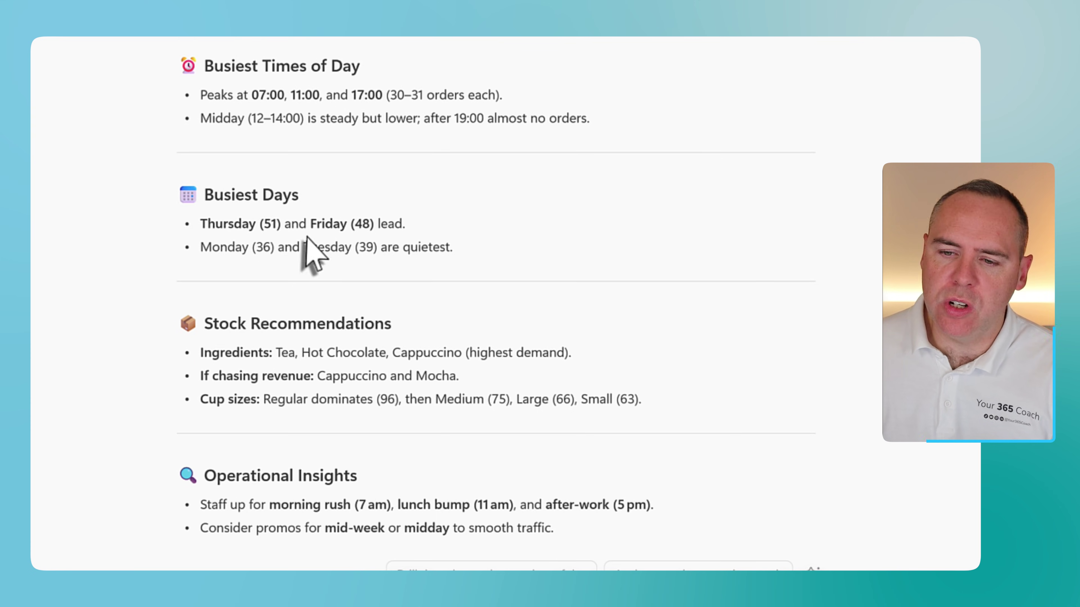
{"action": "scroll", "coordinate": [134, 369], "scroll_direction": "down", "scroll_amount": 3}
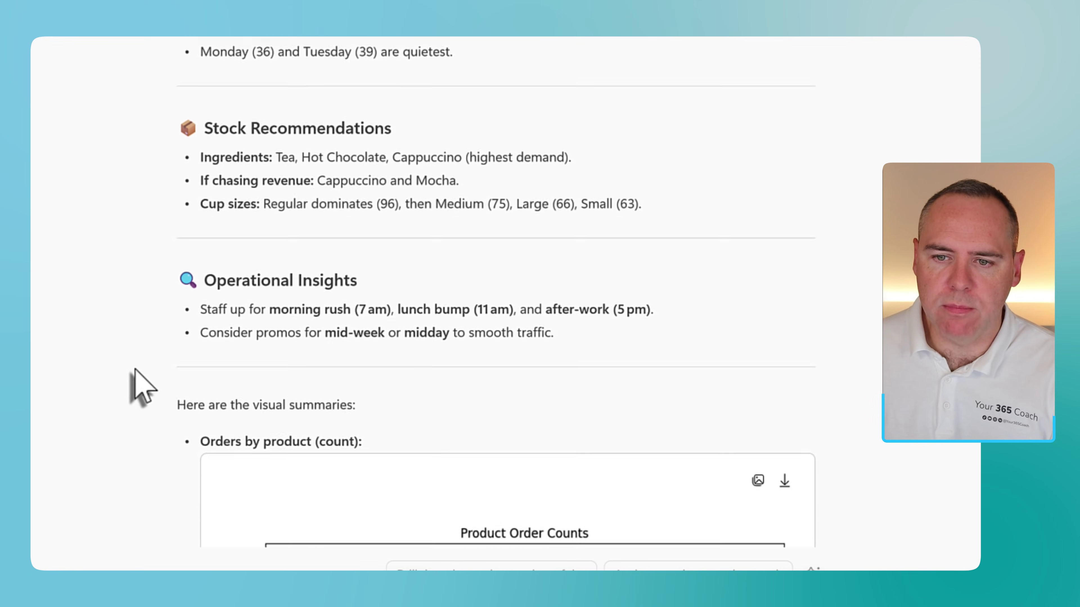
{"action": "scroll", "coordinate": [135, 370], "scroll_direction": "down", "scroll_amount": 2}
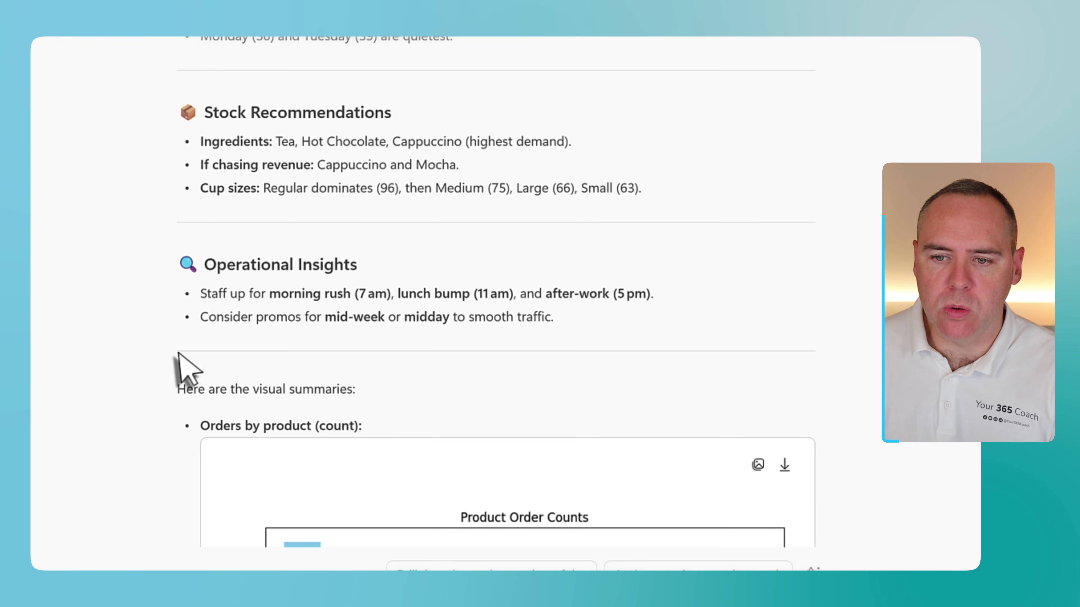
{"action": "scroll", "coordinate": [187, 366], "scroll_direction": "down", "scroll_amount": 2}
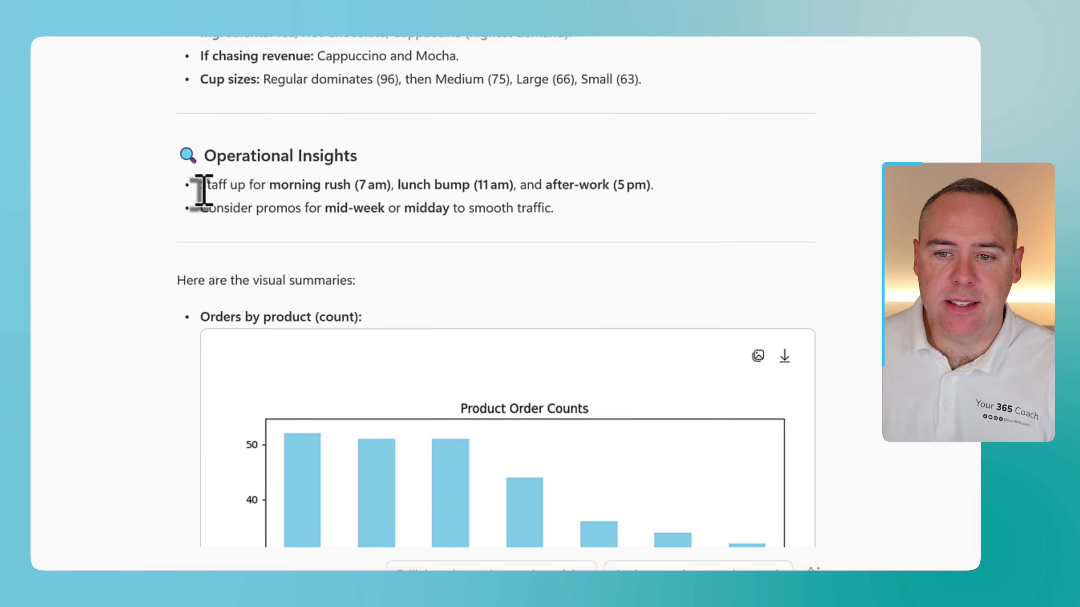
{"action": "left_click_drag", "start_coordinate": [202, 187], "coordinate": [388, 192]}
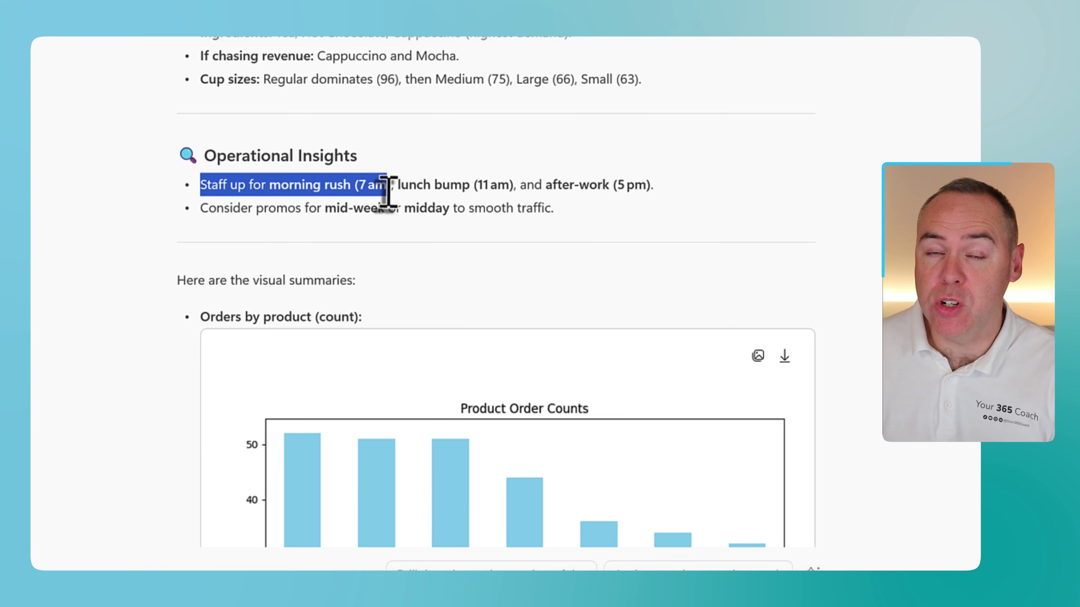
{"action": "left_click_drag", "start_coordinate": [478, 188], "coordinate": [516, 187]}
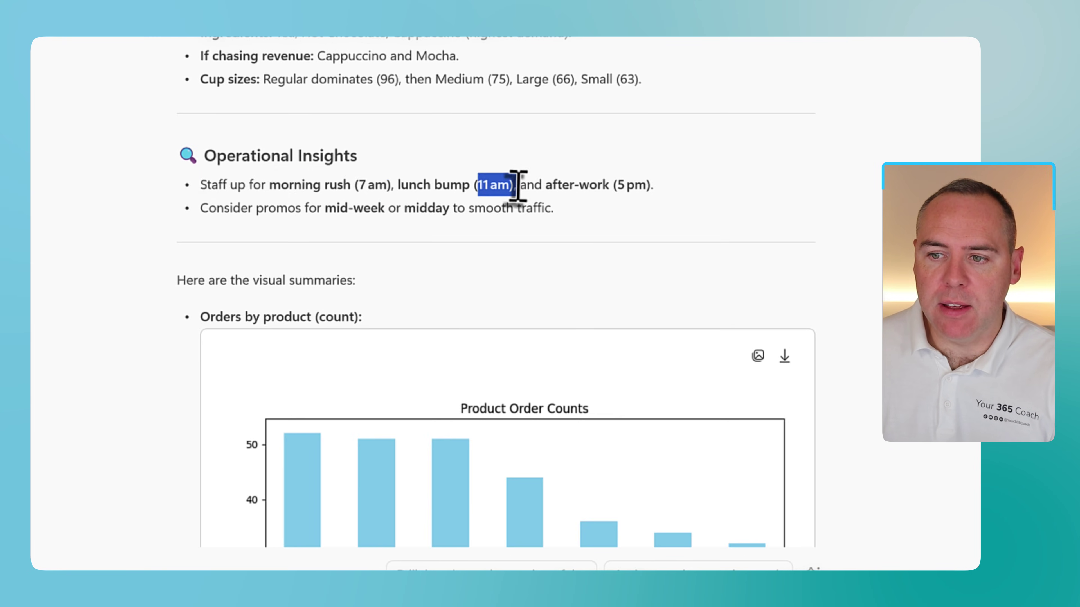
{"action": "left_click_drag", "start_coordinate": [617, 187], "coordinate": [645, 187]}
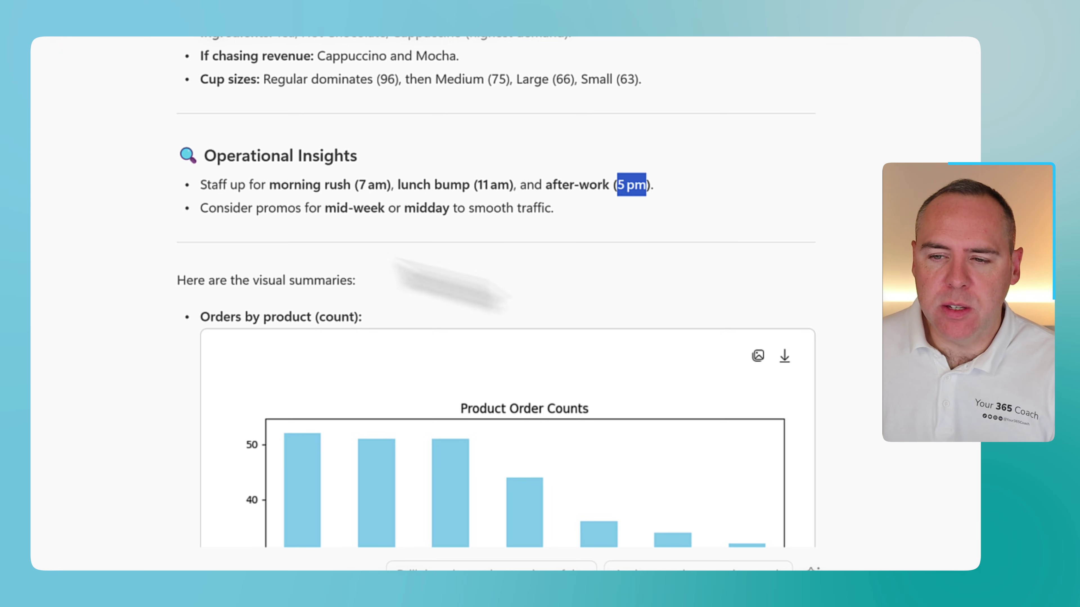
{"action": "left_click", "coordinate": [107, 206]}
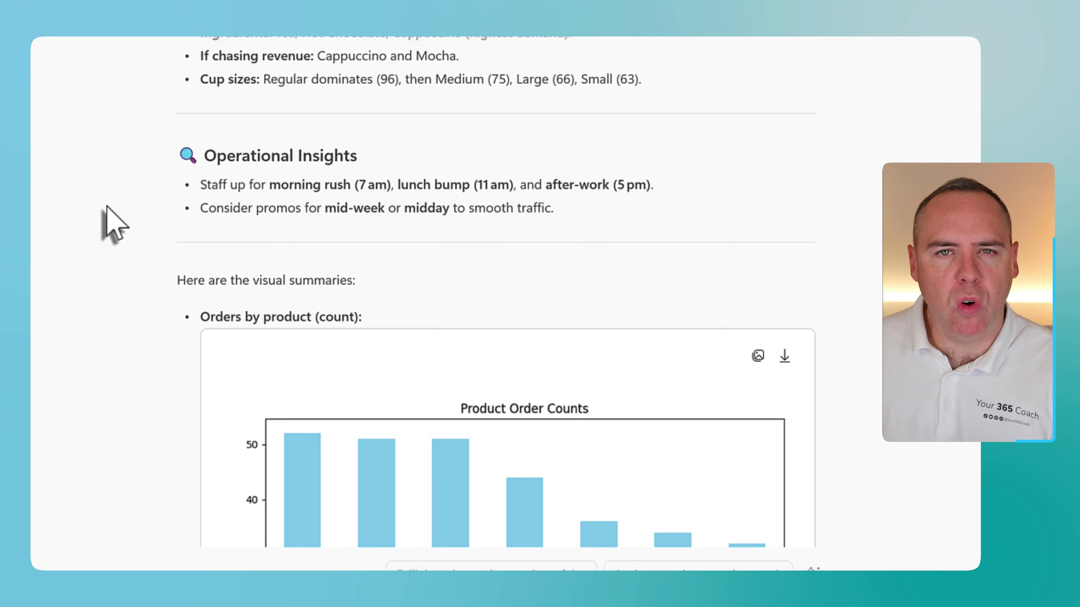
Scroll through the Product Order Counts, revenue and hourly charts to Orders by Day of Week
{"action": "scroll", "coordinate": [151, 298], "scroll_direction": "down", "scroll_amount": 6}
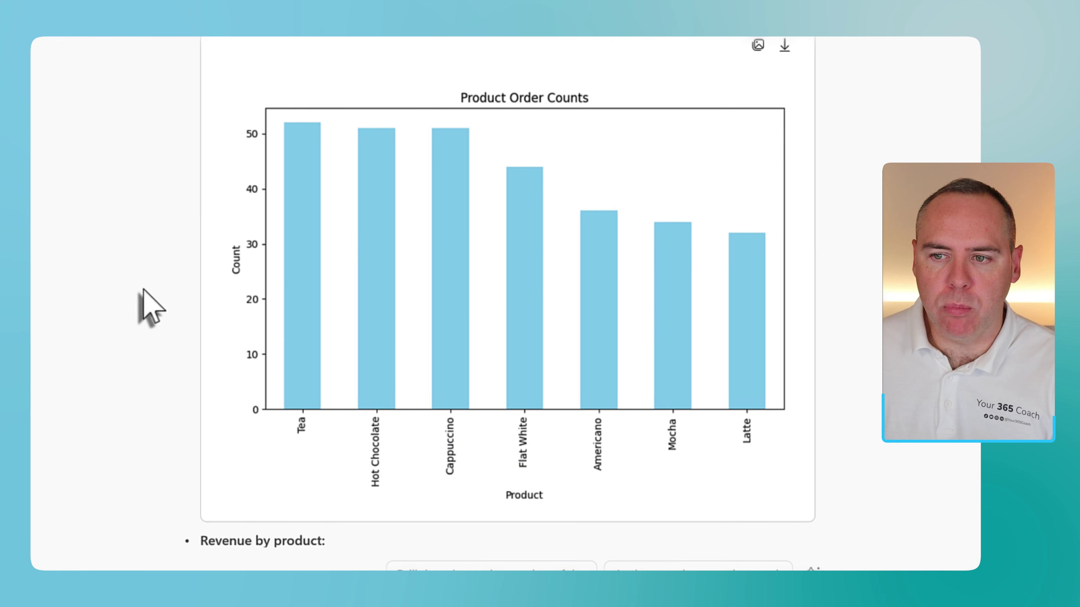
{"action": "scroll", "coordinate": [166, 362], "scroll_direction": "down", "scroll_amount": 1}
{"action": "scroll", "coordinate": [164, 362], "scroll_direction": "down", "scroll_amount": 13}
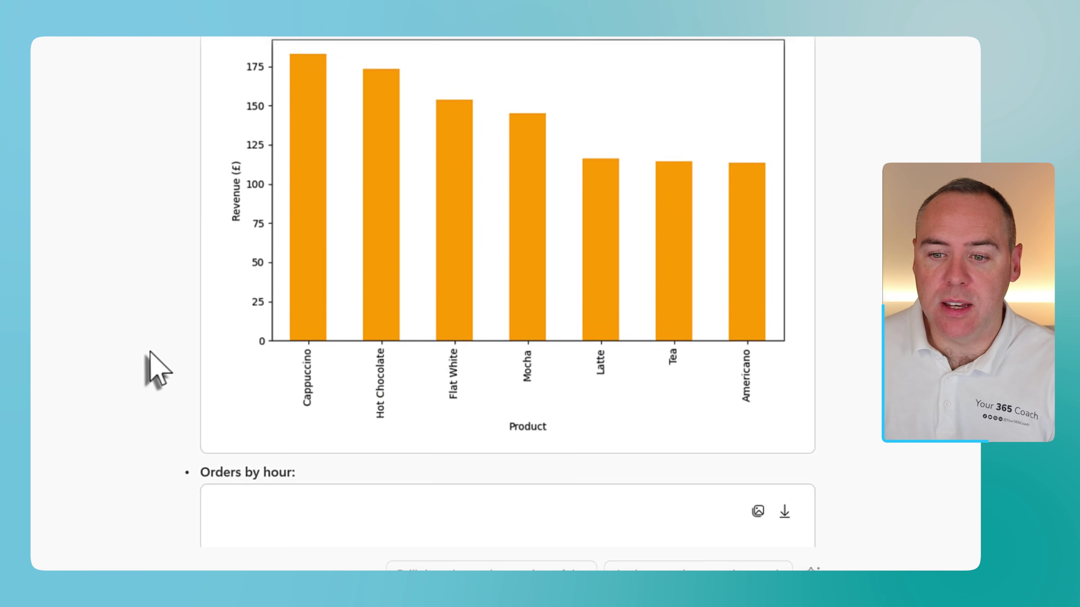
{"action": "scroll", "coordinate": [160, 370], "scroll_direction": "up", "scroll_amount": 2}
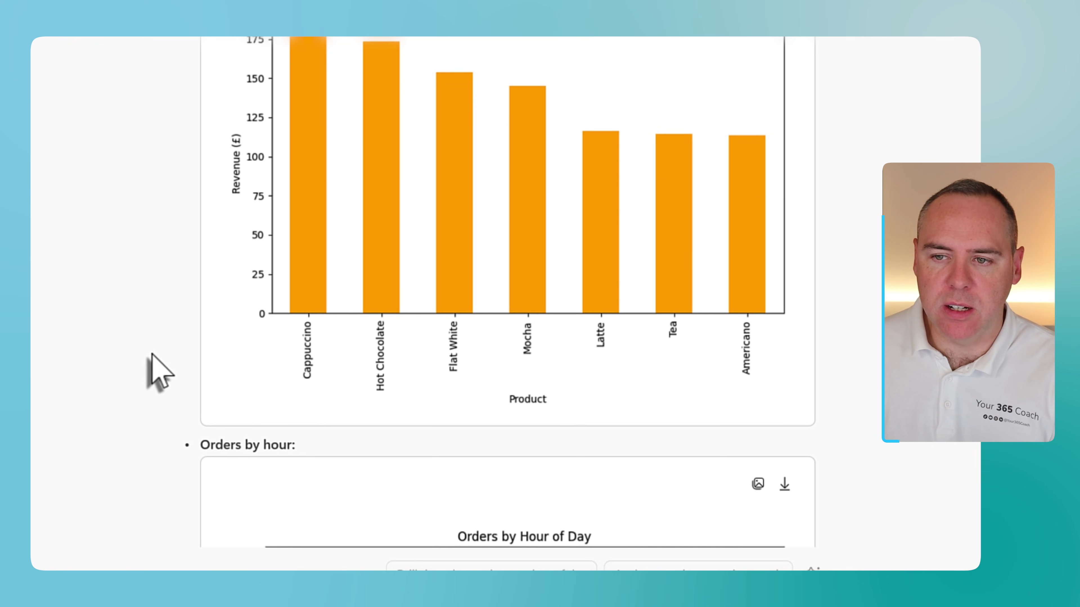
{"action": "scroll", "coordinate": [161, 374], "scroll_direction": "down", "scroll_amount": 17}
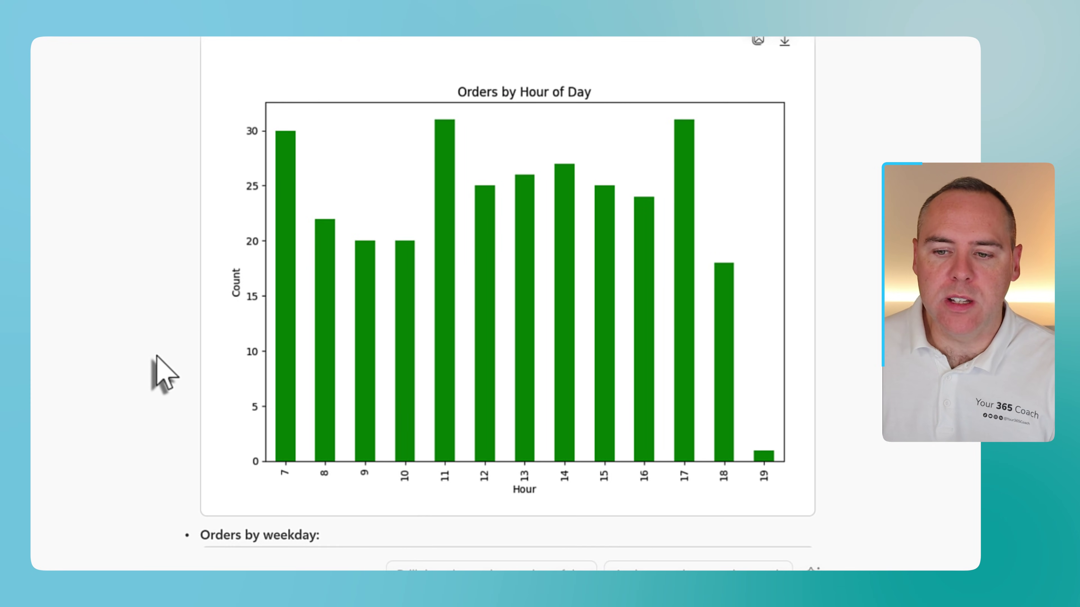
{"action": "scroll", "coordinate": [163, 374], "scroll_direction": "down", "scroll_amount": 3}
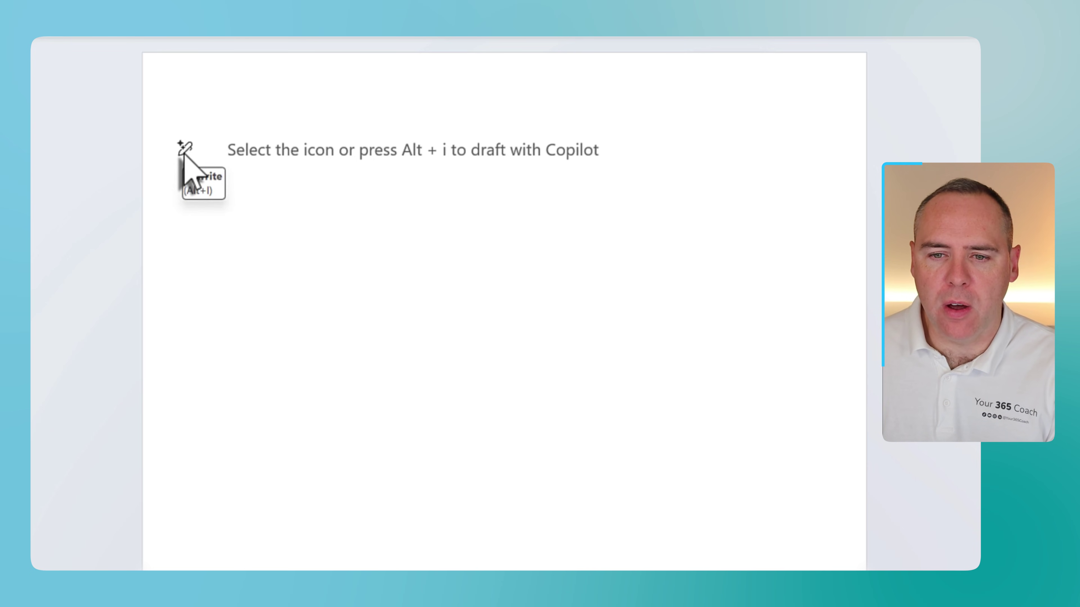
Start a Copilot draft and paste the £5000 coffee-machine benefits case request for the bank manager
{"action": "left_click", "coordinate": [185, 153]}
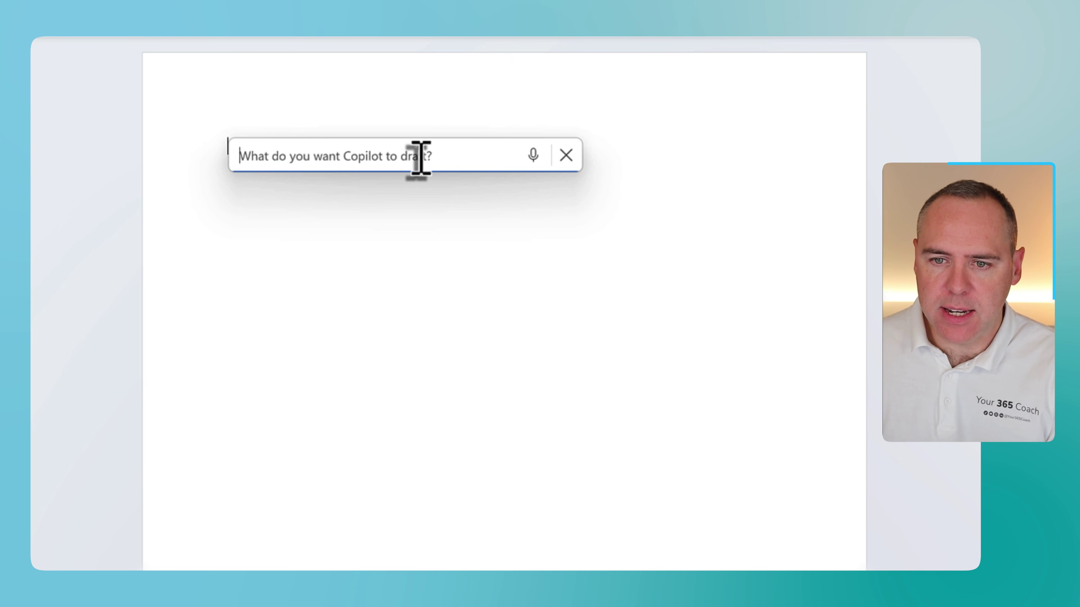
{"action": "type", "text": "I need to write up a benefits case about a possible improvement to our coffee shop, as we will need investment from our bank, to help us secure new funding for a larger and multi-purpose coffee machine. This cost is £5000 and can you help with creating a benefits case report, structing it professionally, in a way which our bank manager would need to see it."}
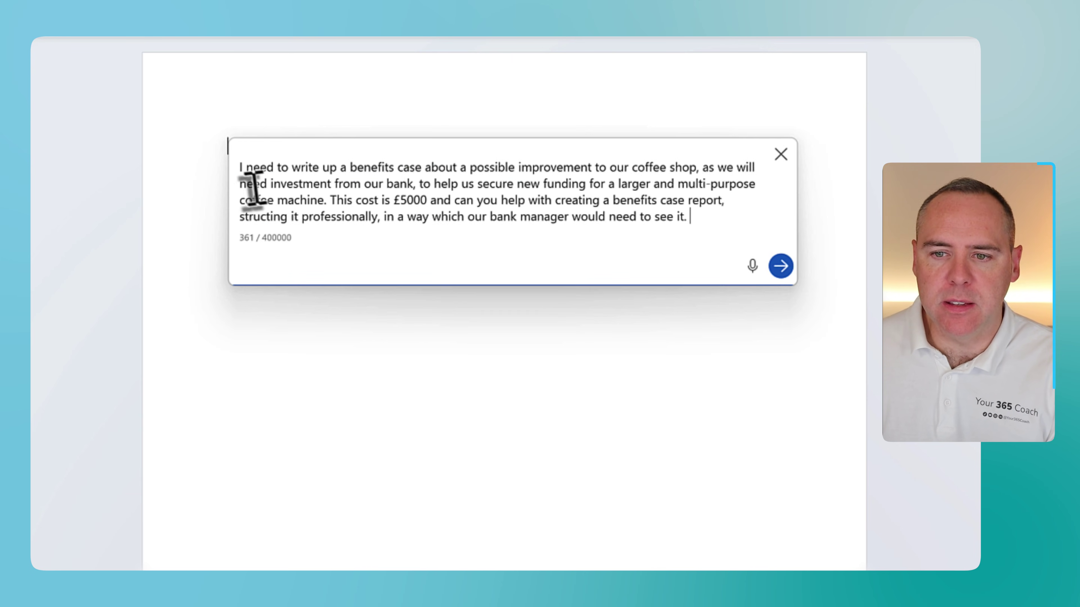
{"action": "left_click_drag", "start_coordinate": [240, 168], "coordinate": [708, 222]}
{"action": "left_click", "coordinate": [709, 222]}
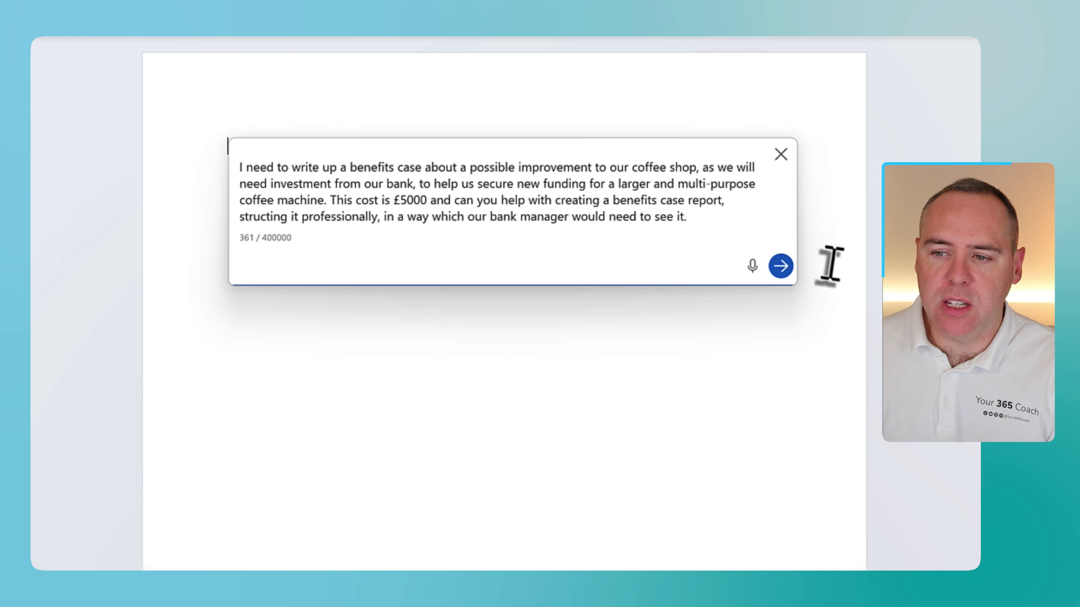
Send the request and let Copilot generate the benefits case through to its £5,000 funding Conclusion
{"action": "left_click", "coordinate": [782, 267]}
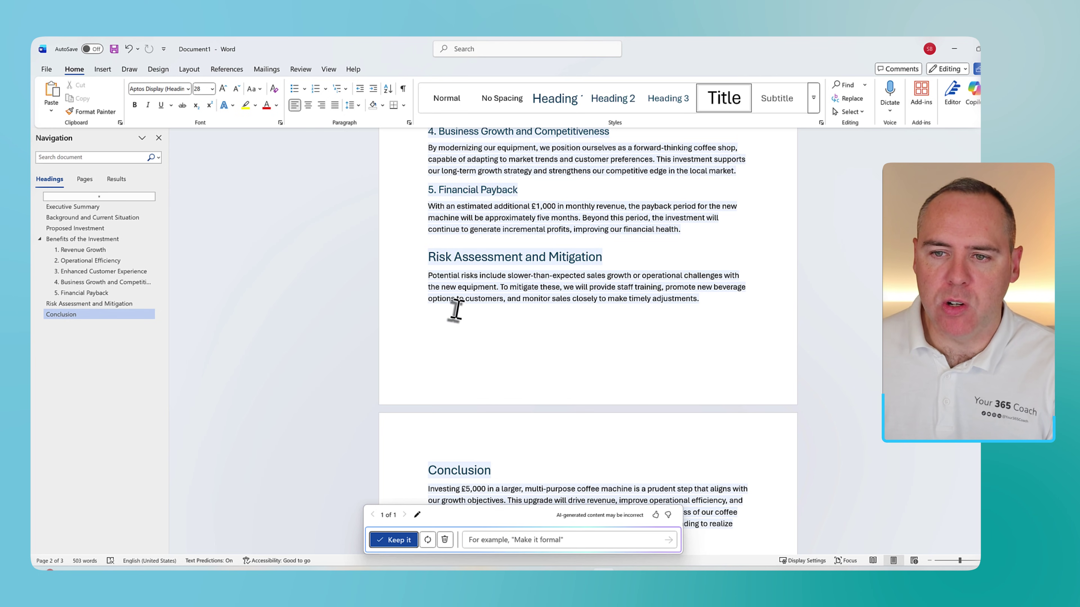
{"action": "scroll", "coordinate": [456, 310], "scroll_direction": "up", "scroll_amount": 20}
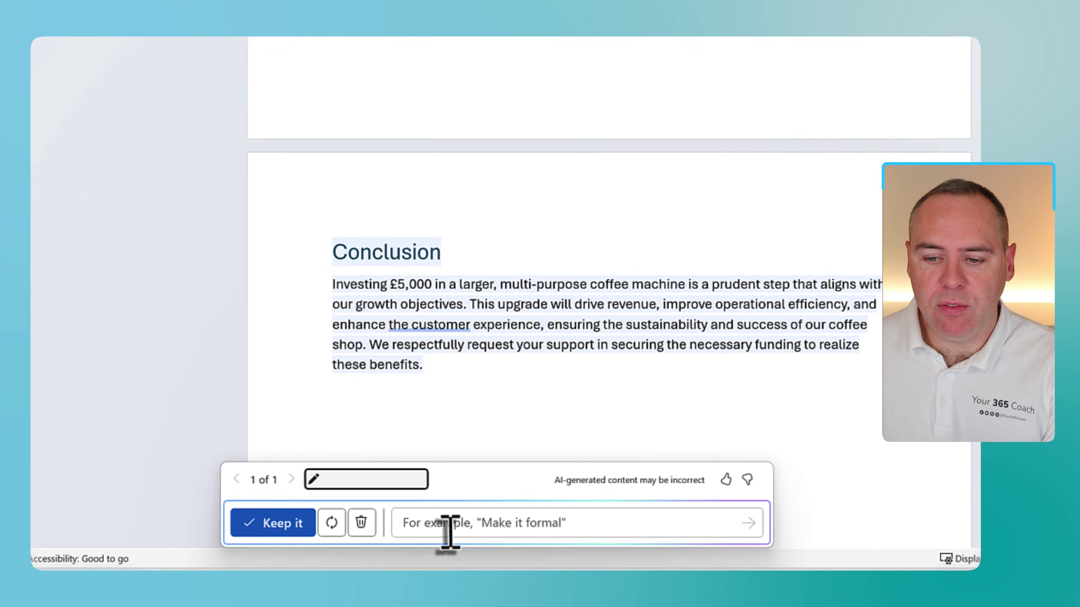
Keep Copilot's 503-word, three-page draft in Document1 and return to its title
{"action": "left_click", "coordinate": [425, 527]}
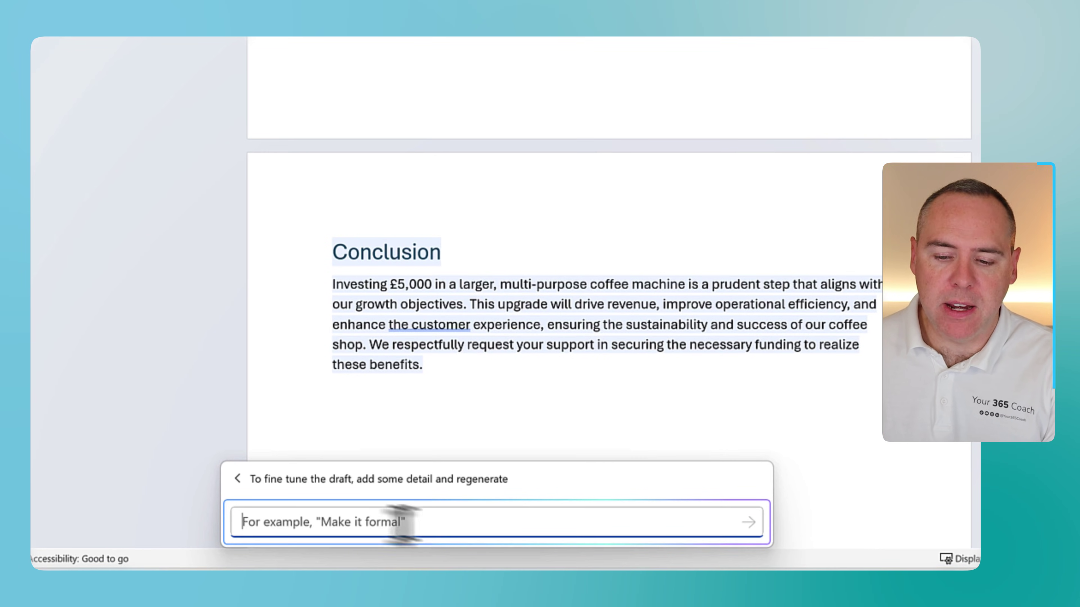
{"action": "left_click", "coordinate": [237, 479]}
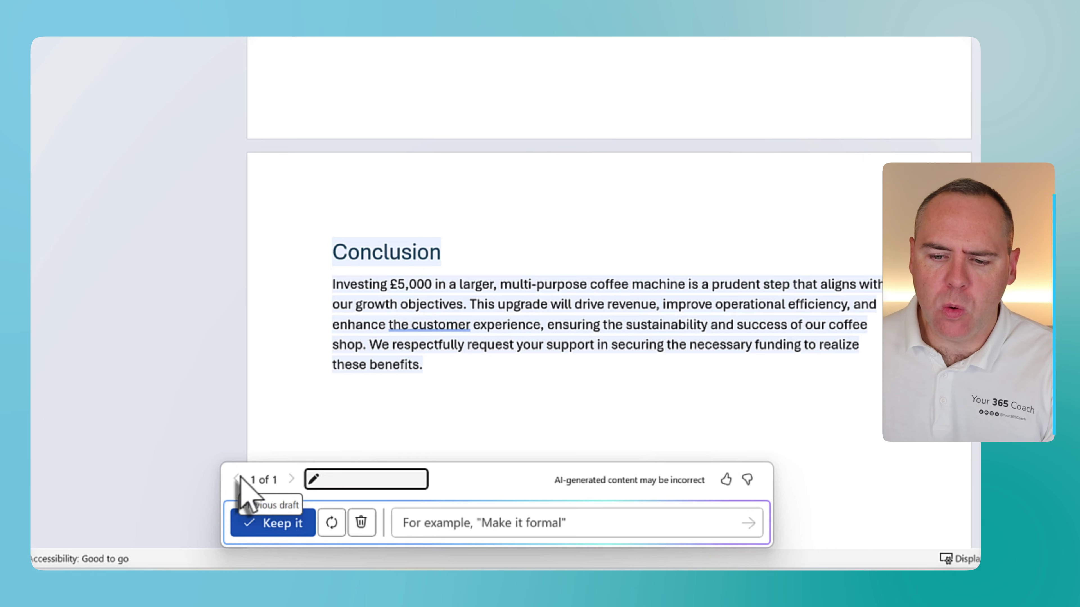
{"action": "left_click", "coordinate": [283, 524]}
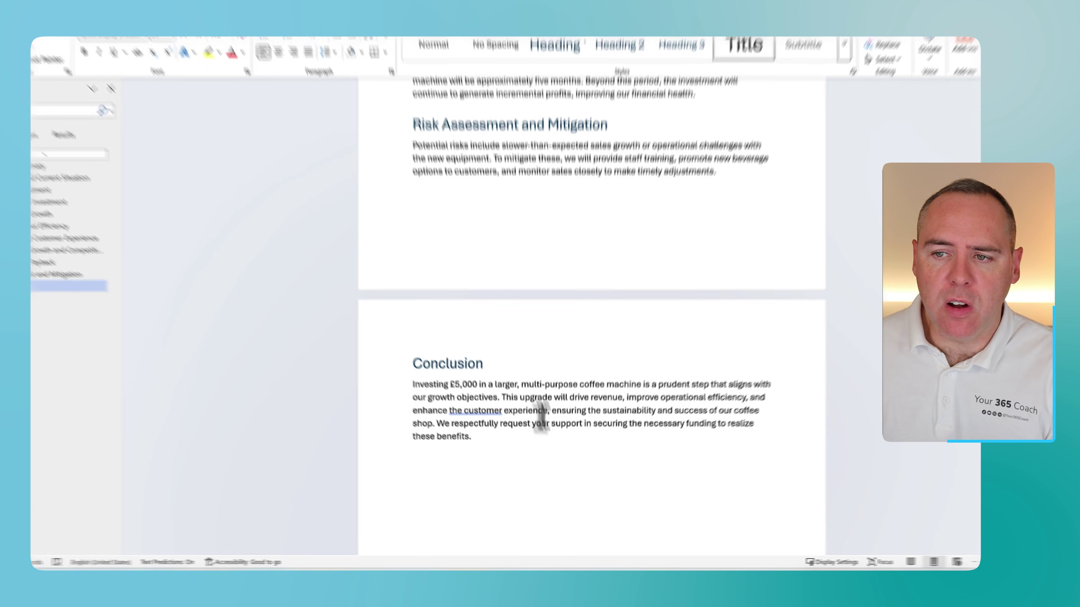
{"action": "scroll", "coordinate": [540, 416], "scroll_direction": "up", "scroll_amount": 15}
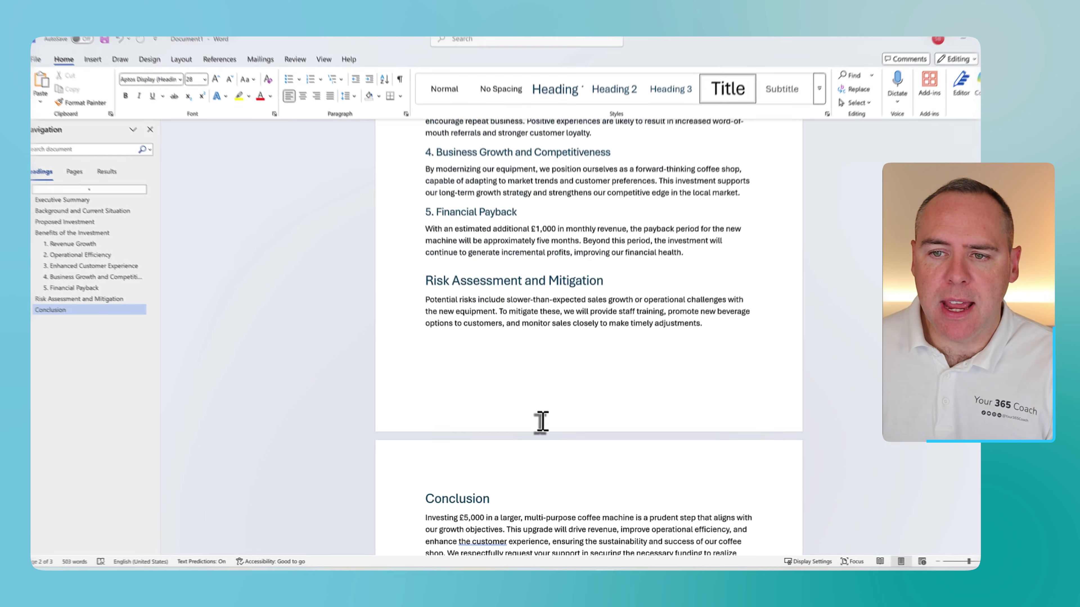
{"action": "scroll", "coordinate": [541, 424], "scroll_direction": "up", "scroll_amount": 9}
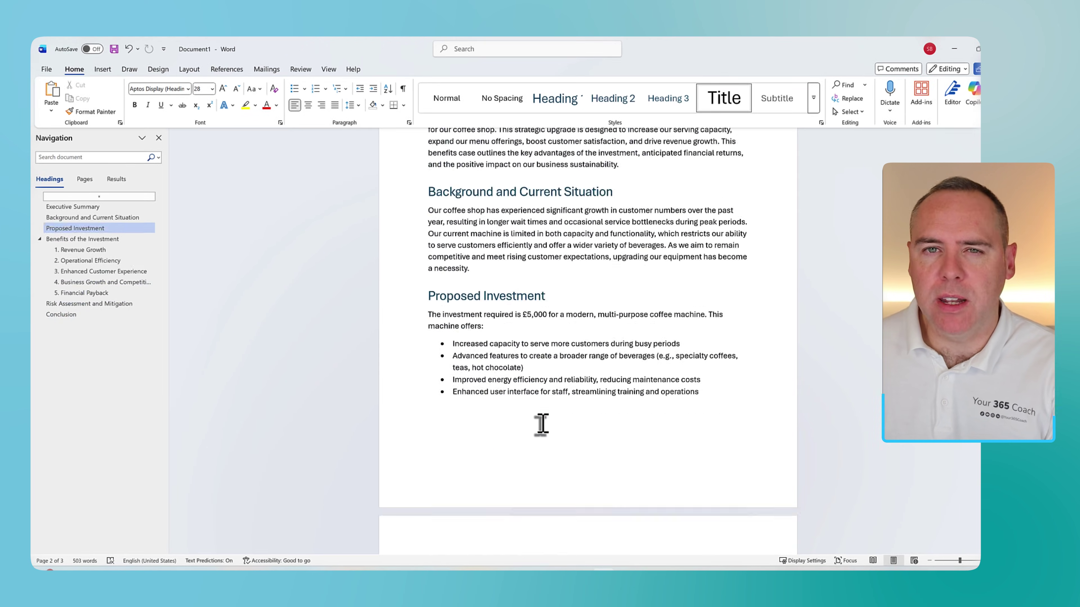